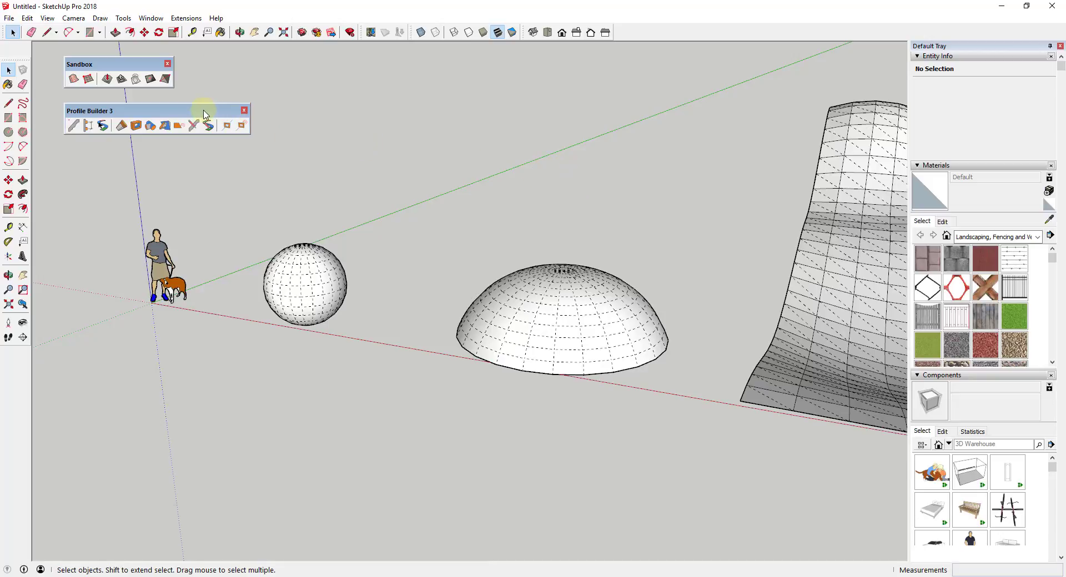
Step: Move the Profile Builder 3 toolbar to the right, close in on the sphere, and pick a path-selection tool
left_click_drag(206, 110, 373, 67)
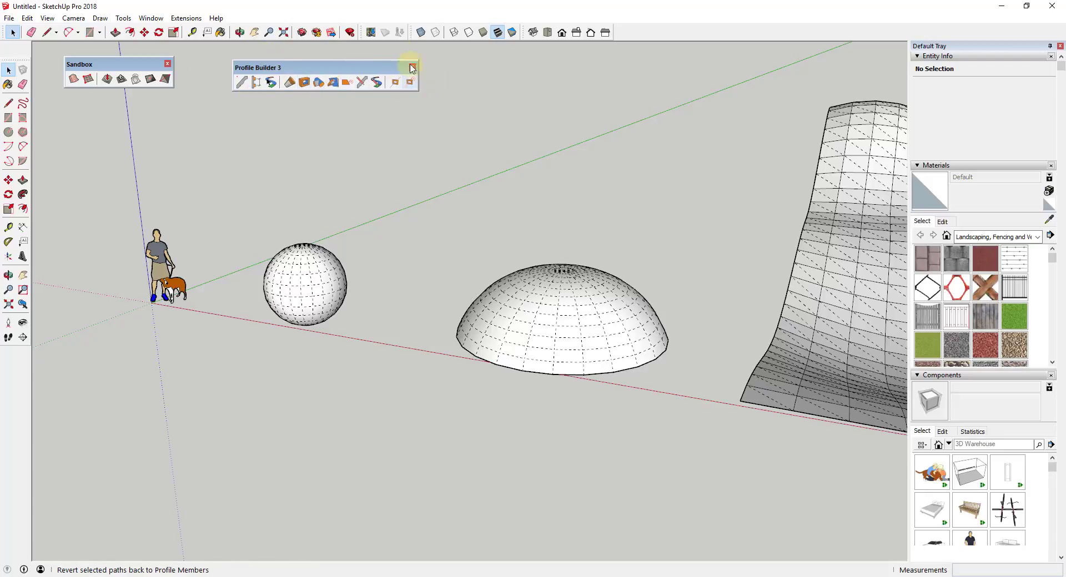
left_click_drag(355, 67, 646, 100)
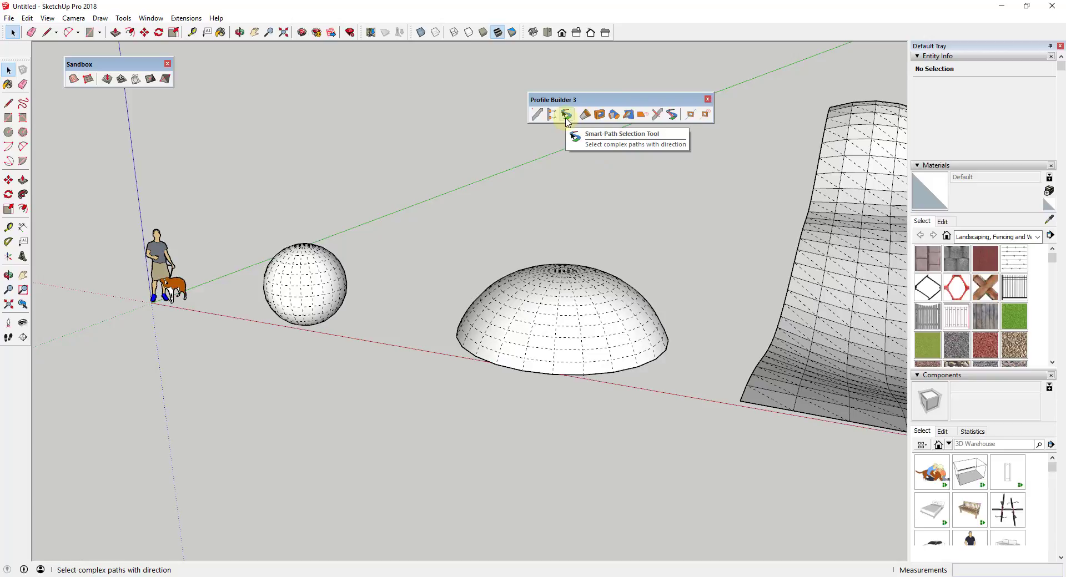
middle_click_drag(473, 233, 524, 233)
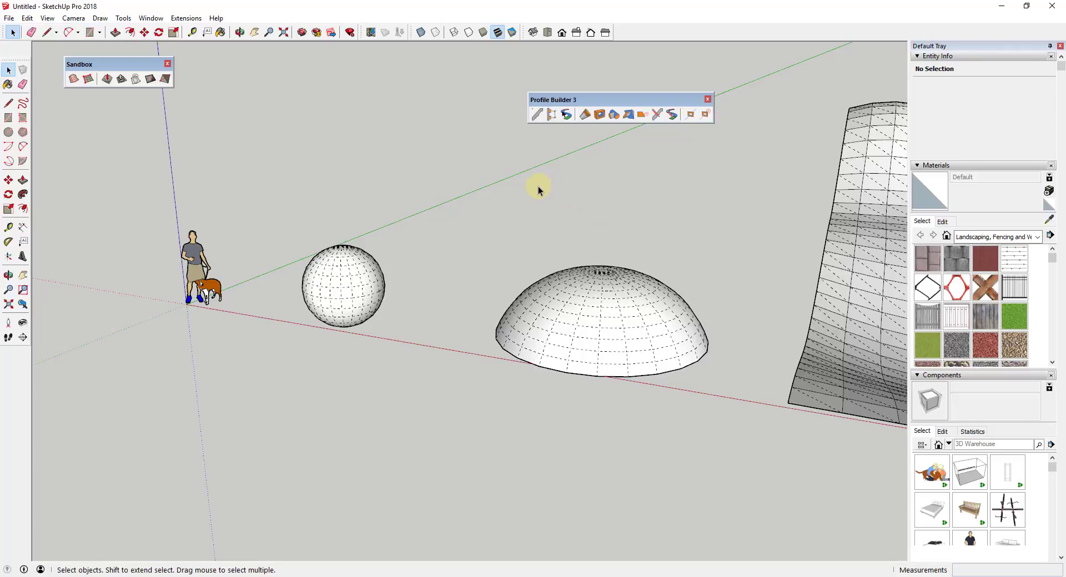
middle_click_drag(488, 195, 444, 242)
scroll(352, 309, "up", 3)
middle_click_drag(352, 309, 512, 222)
left_click(567, 113)
Step: Look down on the sphere and switch to Profile Builder's Smart-Path Selection tool
middle_click_drag(540, 172, 526, 269)
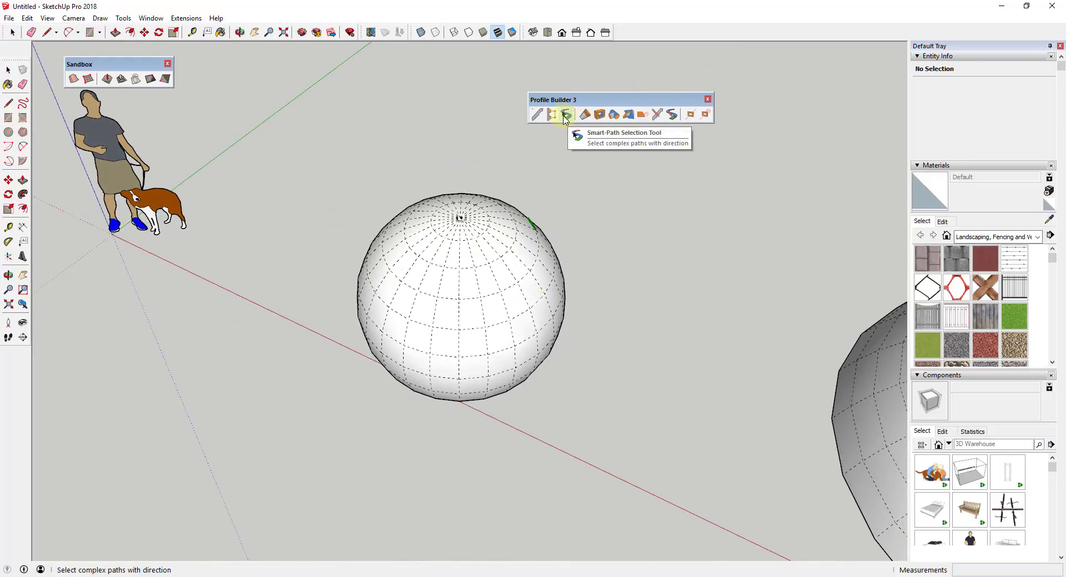
left_click(565, 118)
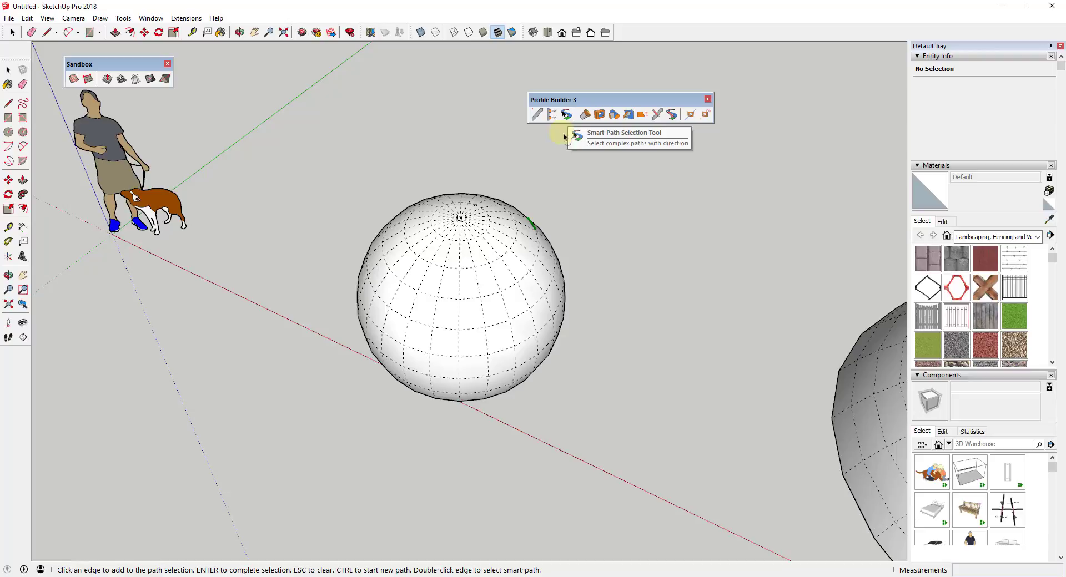
Step: Start the smart path at the sphere's top pole and extend it down one side
left_click(454, 228)
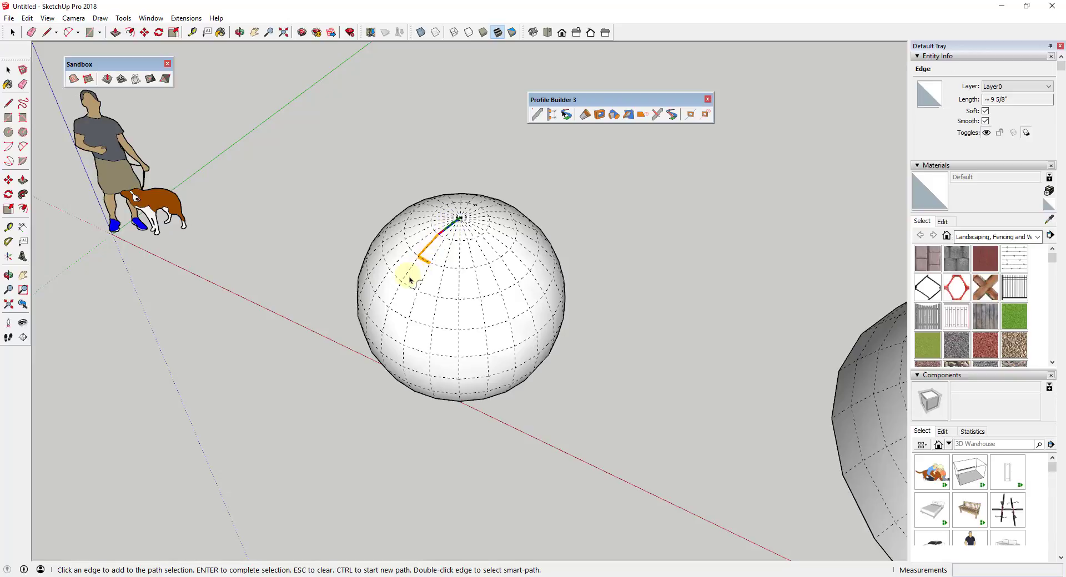
middle_click_drag(376, 338, 437, 290)
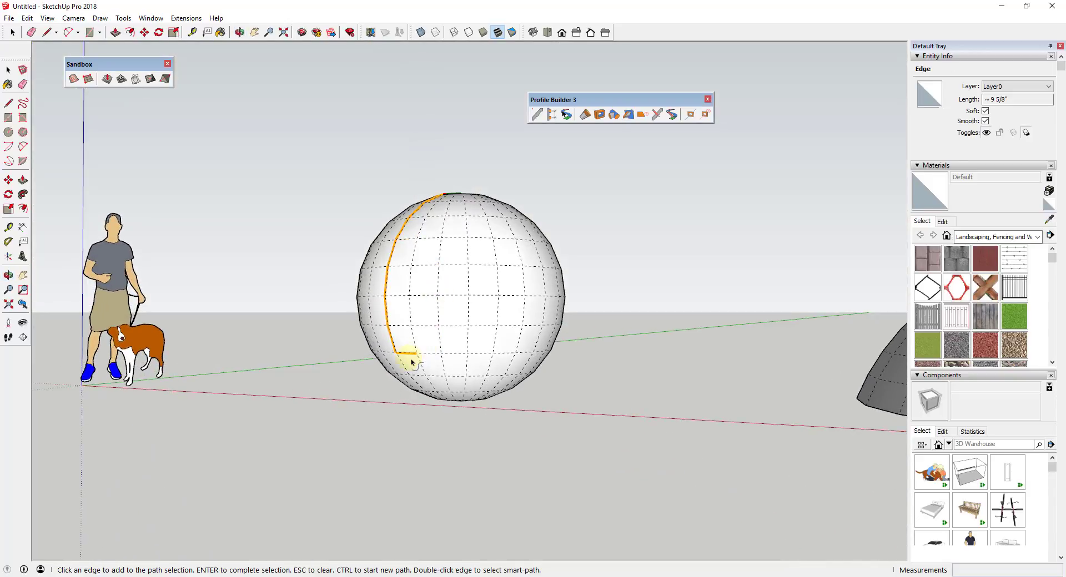
middle_click_drag(409, 369, 317, 107)
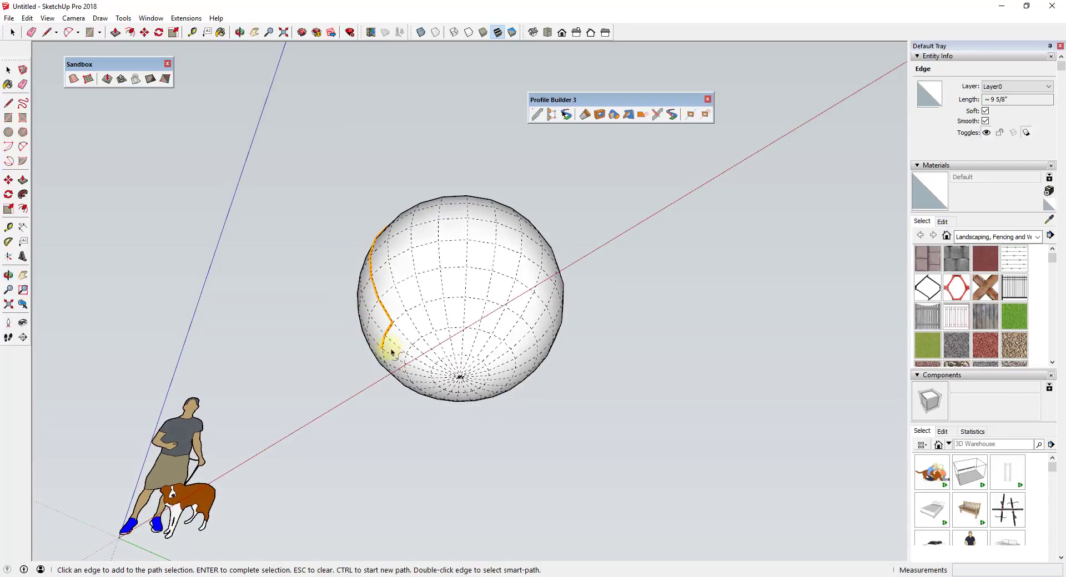
left_click(459, 378)
Step: Carry the path under the sphere and back to the top, finishing a 24-edge loop
middle_click_drag(547, 395, 375, 507)
scroll(431, 228, "up", 10)
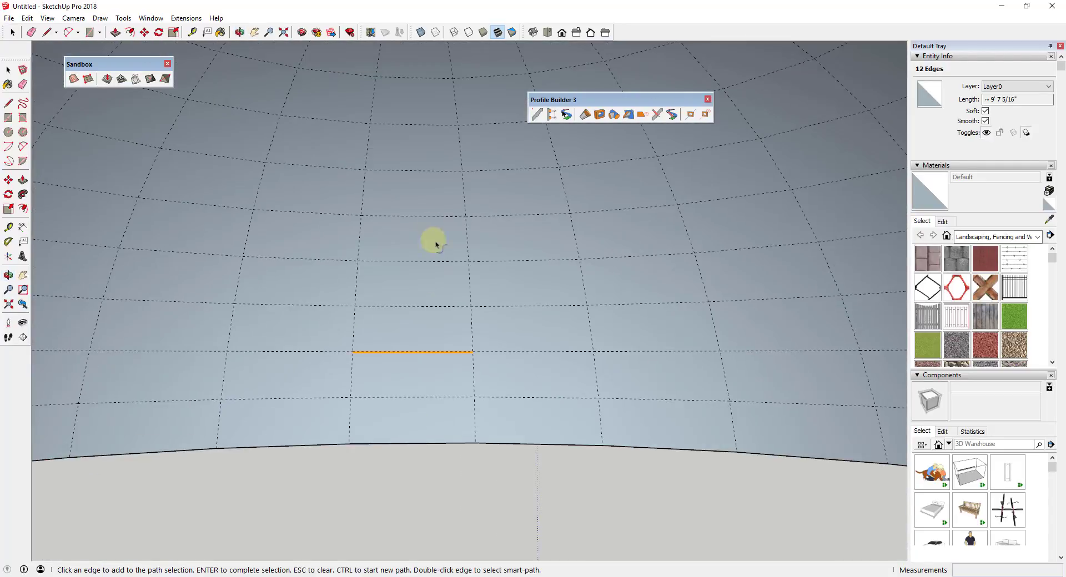
middle_click_drag(405, 214, 650, 228)
scroll(721, 188, "down", 8)
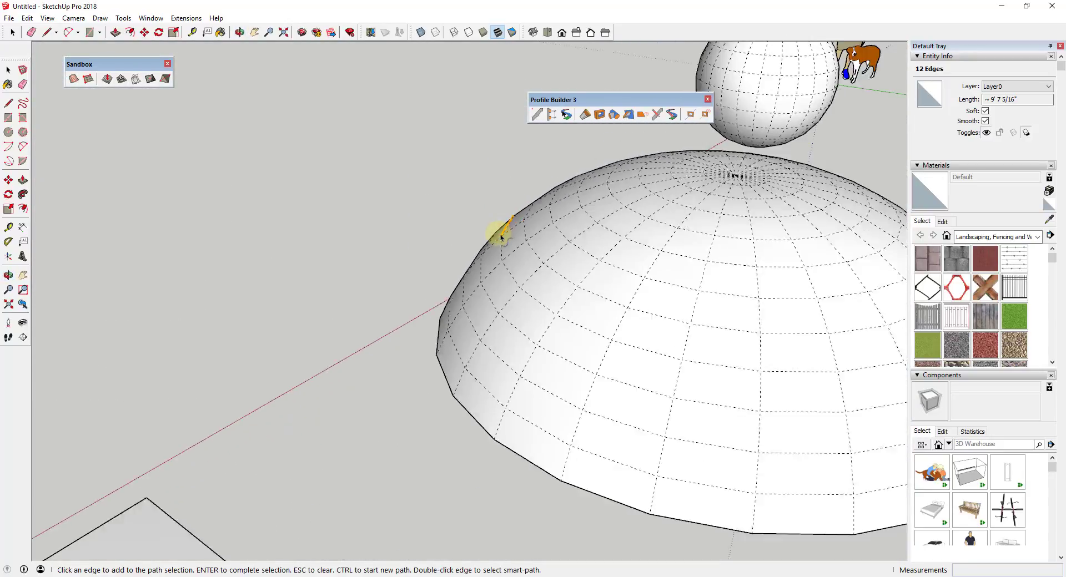
scroll(500, 238, "down", 5)
middle_click_drag(761, 107, 400, 317)
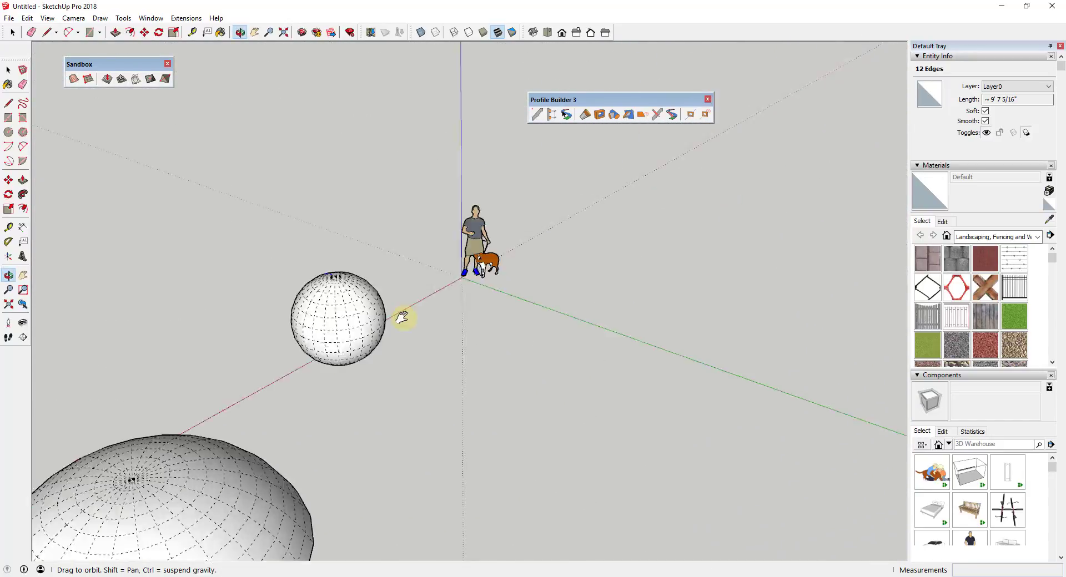
scroll(280, 324, "up", 3)
scroll(281, 322, "up", 2)
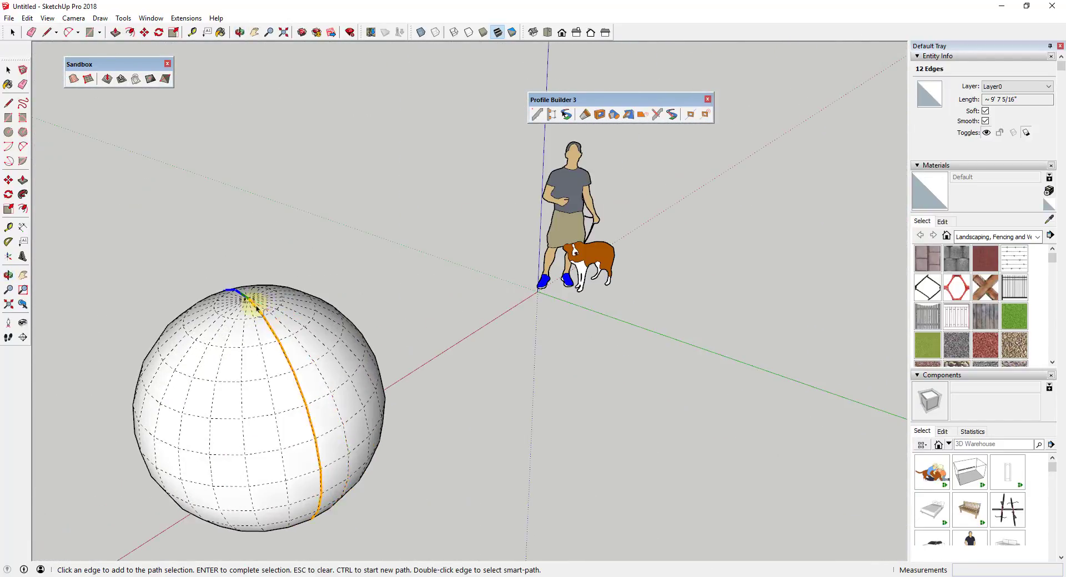
middle_click_drag(266, 427, 246, 404)
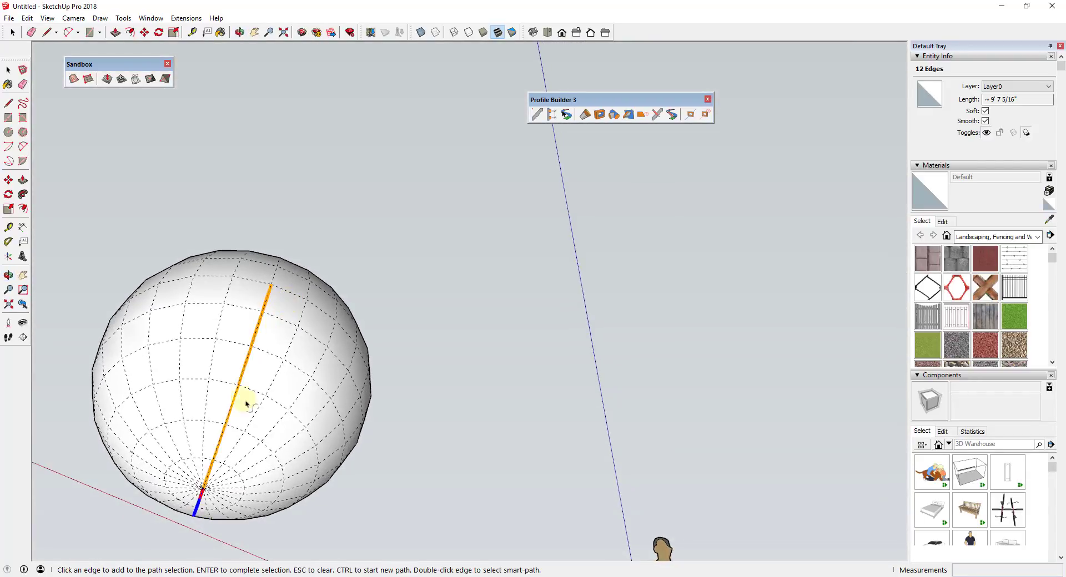
left_click(281, 267)
middle_click_drag(281, 267, 314, 347)
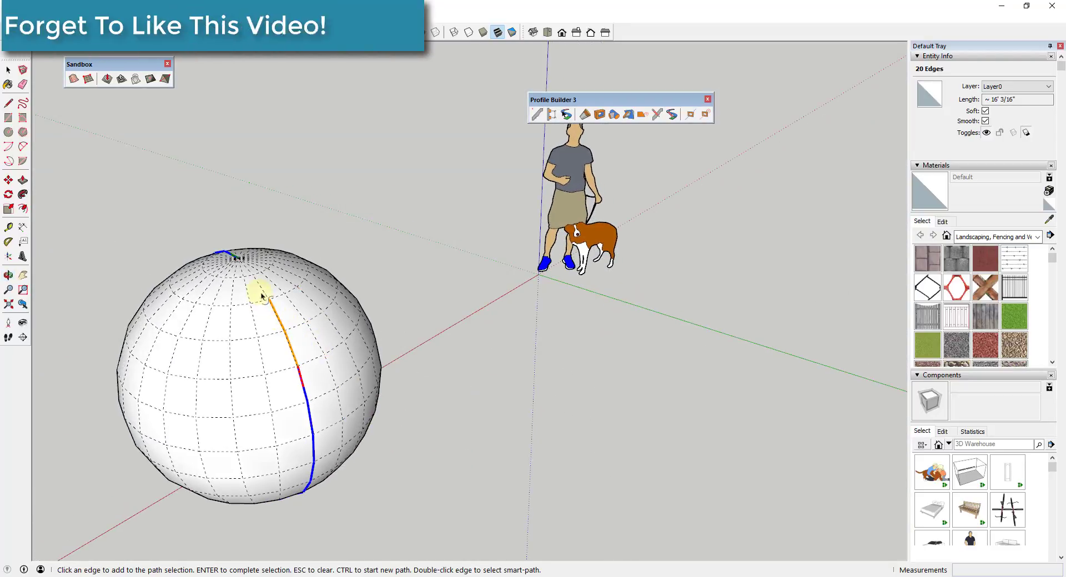
left_click(244, 261)
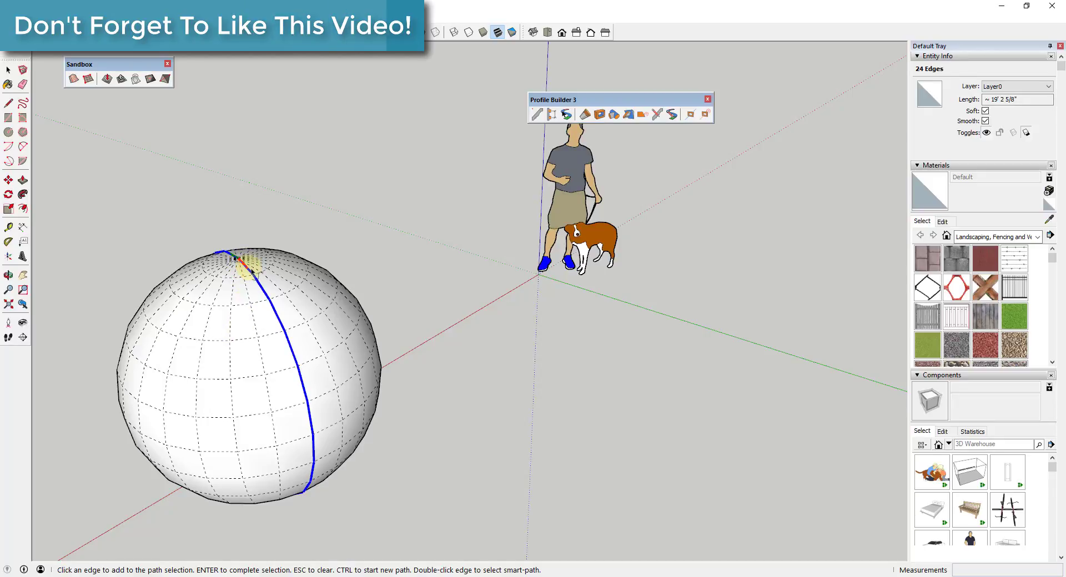
middle_click_drag(240, 257, 504, 278)
key("Return")
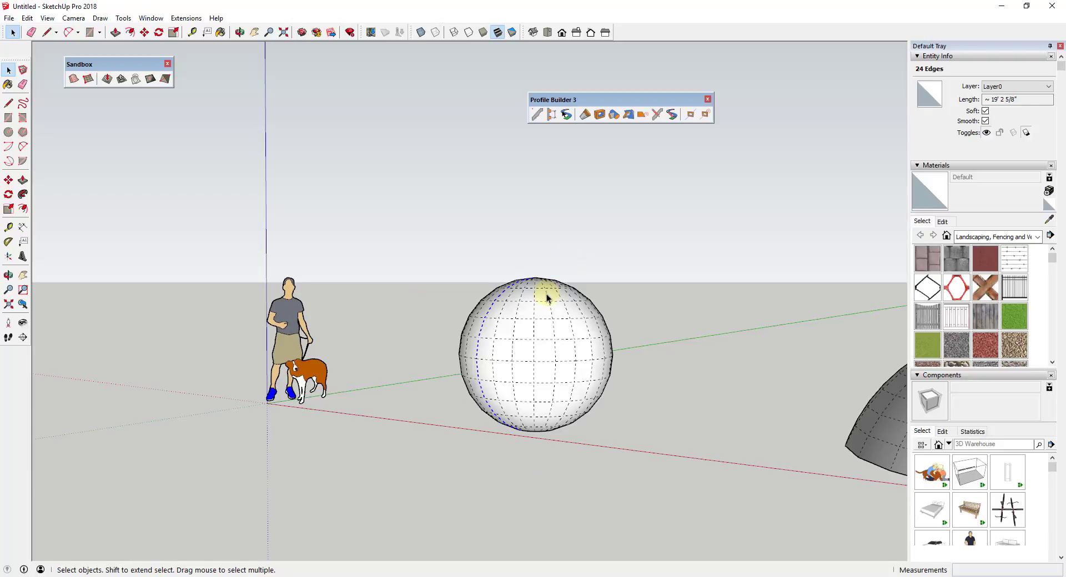
Step: Unsoften the selected path edges in Entity Info so they show as solid lines
middle_click_drag(545, 299, 533, 356)
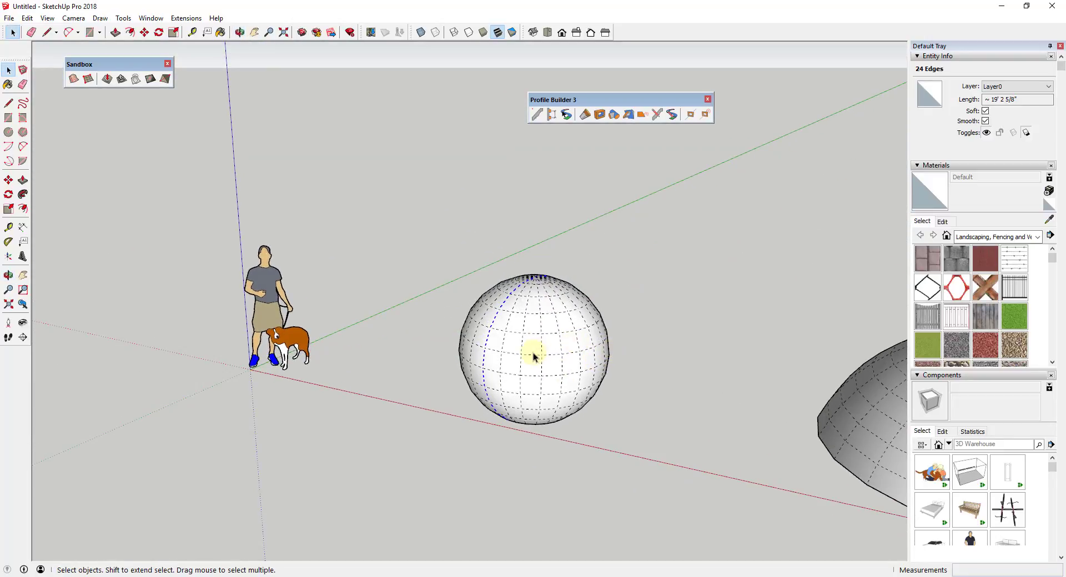
left_click(984, 111)
mouse_move(461, 397)
middle_mouse_down()
mouse_move(516, 361)
mouse_move(507, 413)
middle_mouse_up()
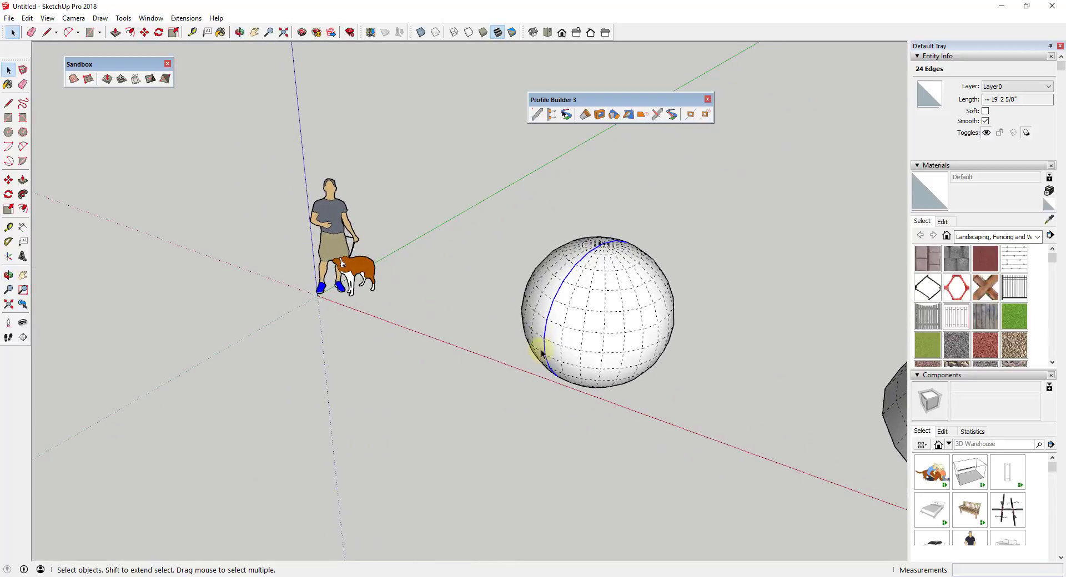
Step: Draw a small circle profile centred on the path at the sphere's side
key("c")
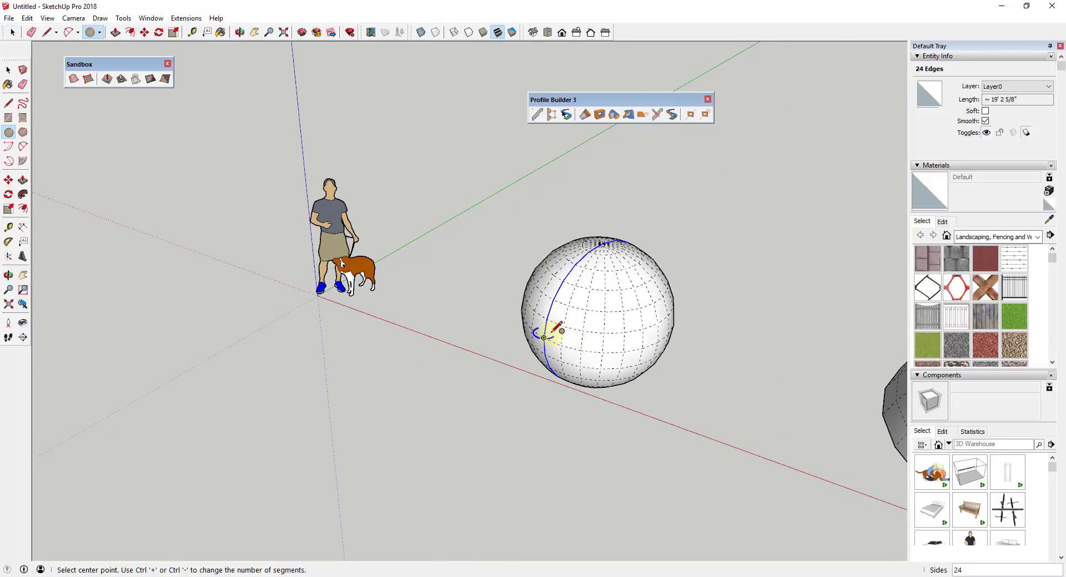
left_click(550, 334)
scroll(553, 333, "up", 1)
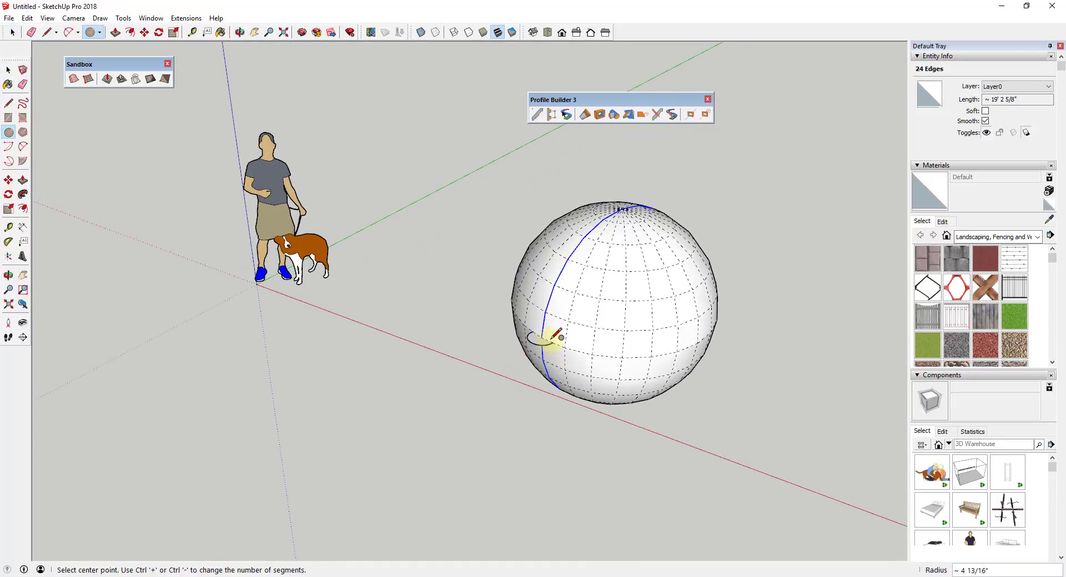
left_click(547, 343)
key("space")
middle_click_drag(543, 326, 550, 277)
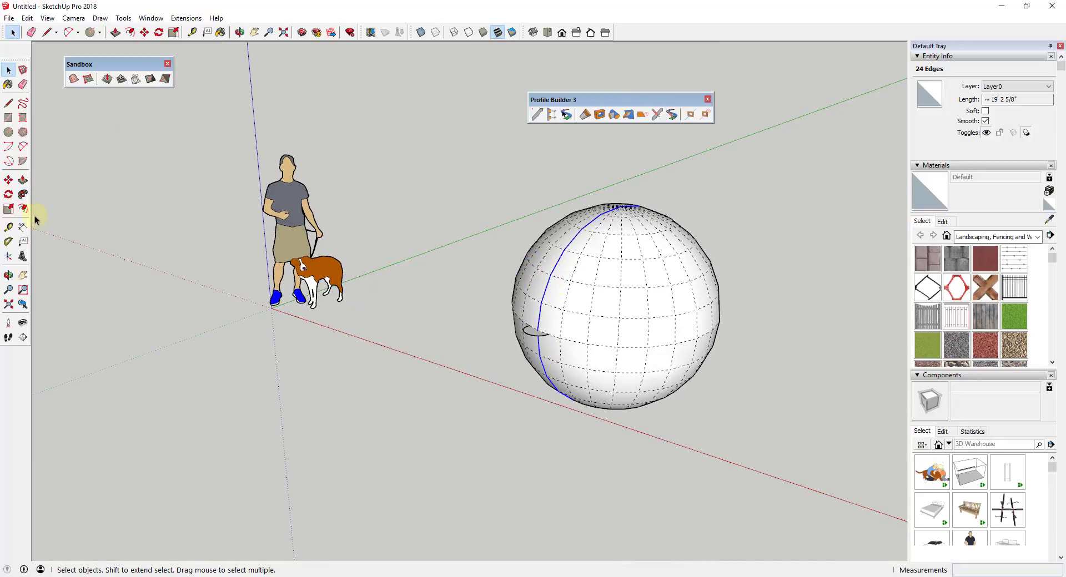
left_click(23, 195)
Step: Sweep the small circle around the looped path to form a tube ring
left_click(535, 333)
mouse_move(626, 343)
middle_mouse_down()
mouse_move(664, 273)
mouse_move(633, 335)
middle_mouse_up()
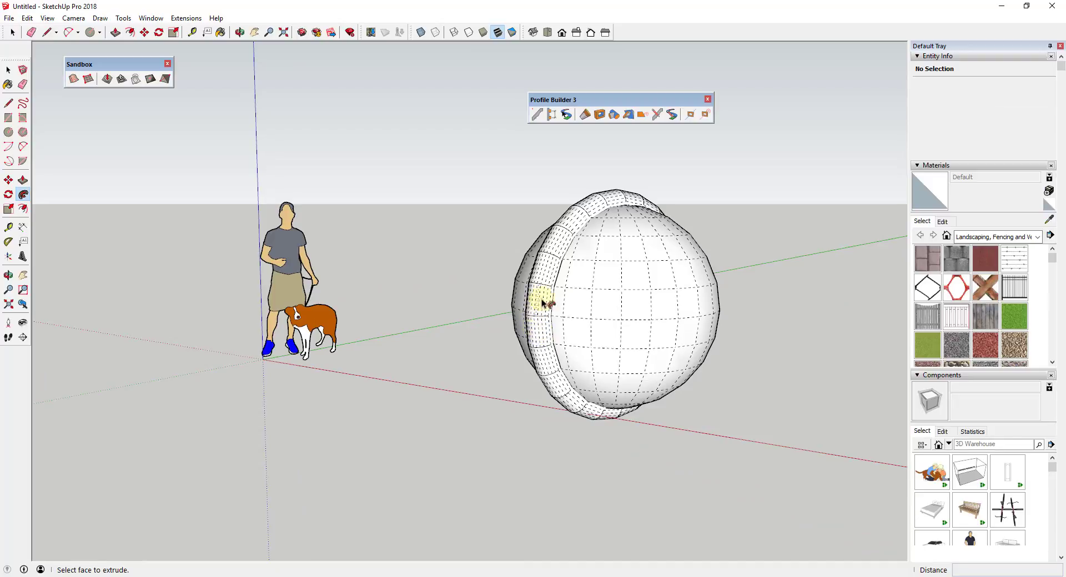
middle_click_drag(605, 299, 535, 297)
Step: Turn off Hidden Geometry so the ringed sphere appears smooth
left_click(48, 17)
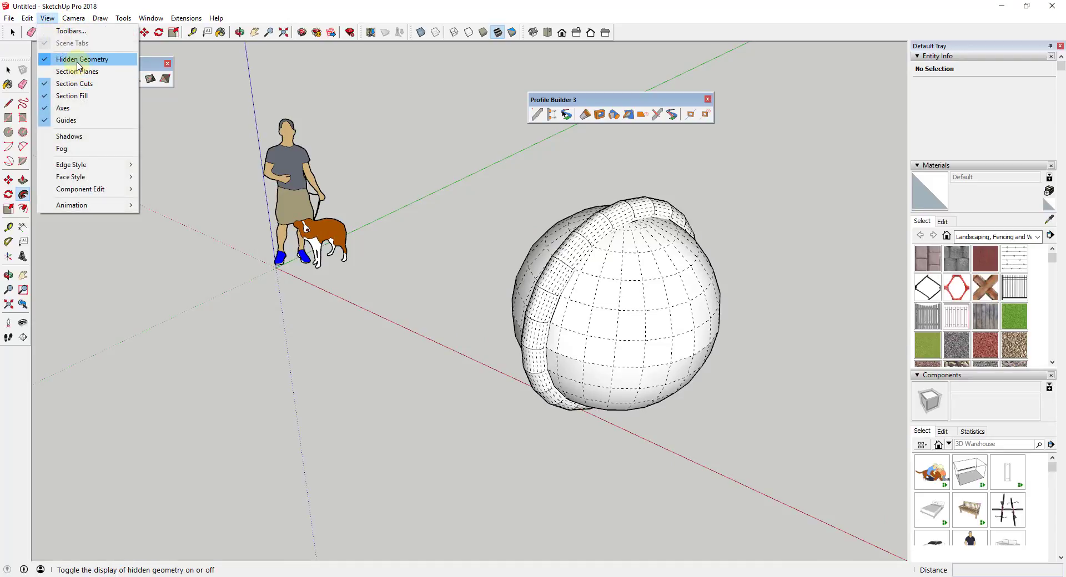
left_click(78, 59)
middle_click_drag(621, 300, 568, 174)
left_click_drag(569, 175, 647, 269)
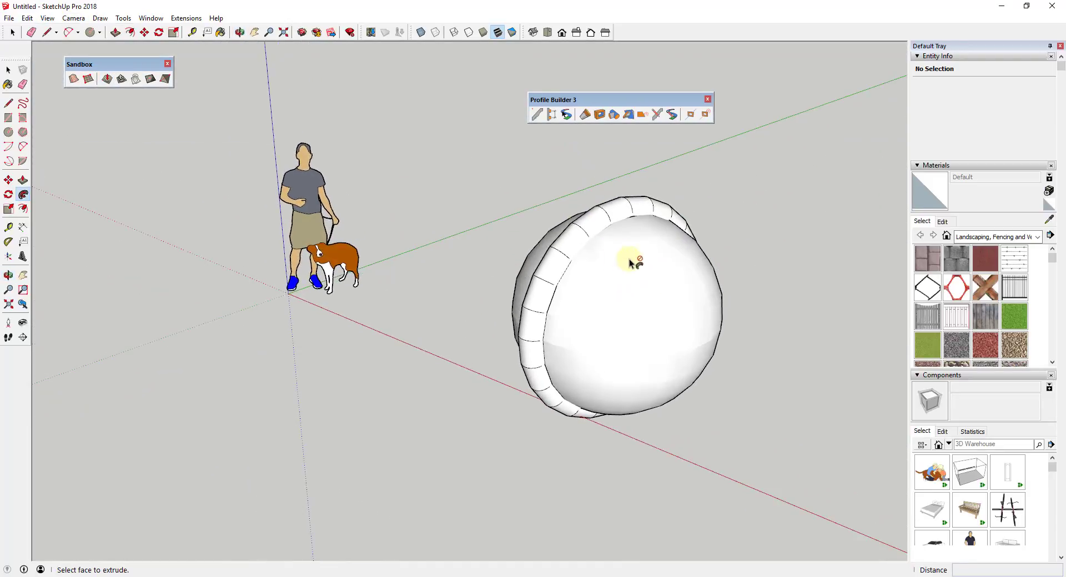
Step: Switch to Push/Pull and centre the plain white dome in the view
scroll(627, 299, "down", 5)
key("p")
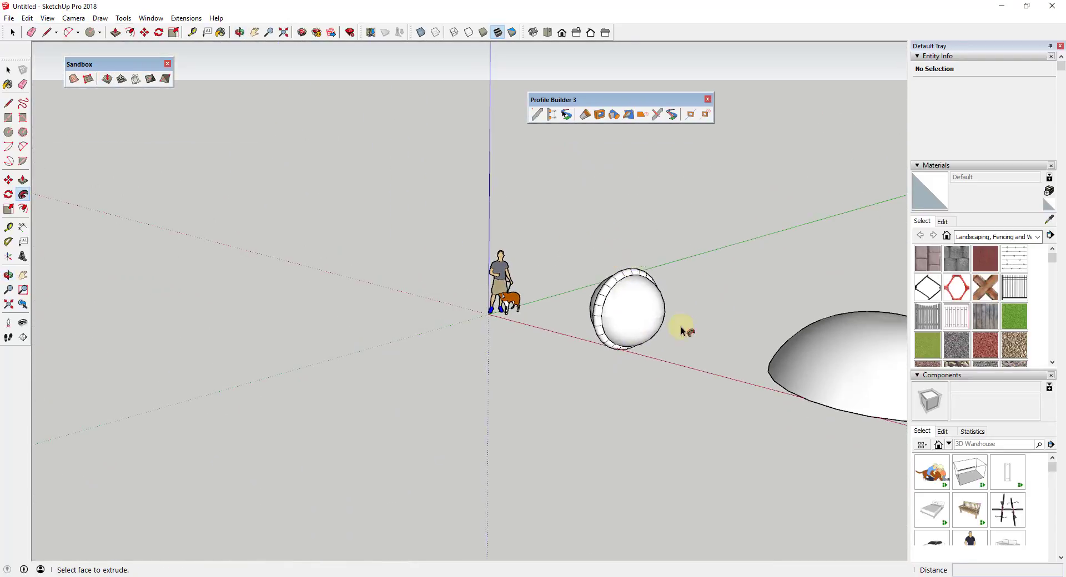
middle_click_drag(683, 328, 701, 311)
scroll(701, 311, "up", 3)
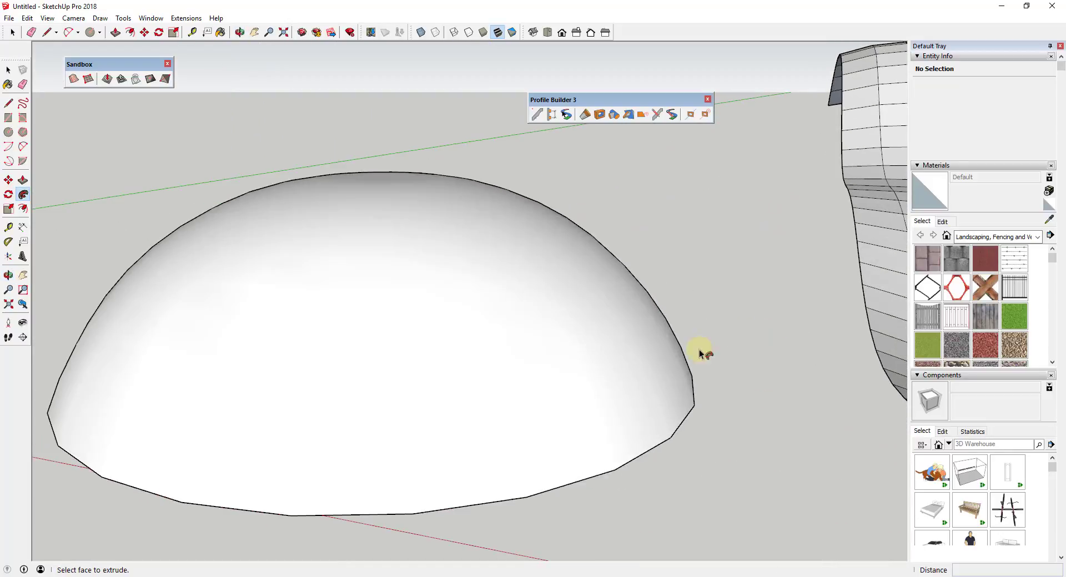
scroll(656, 368, "down", 3)
middle_click_drag(538, 299, 452, 201)
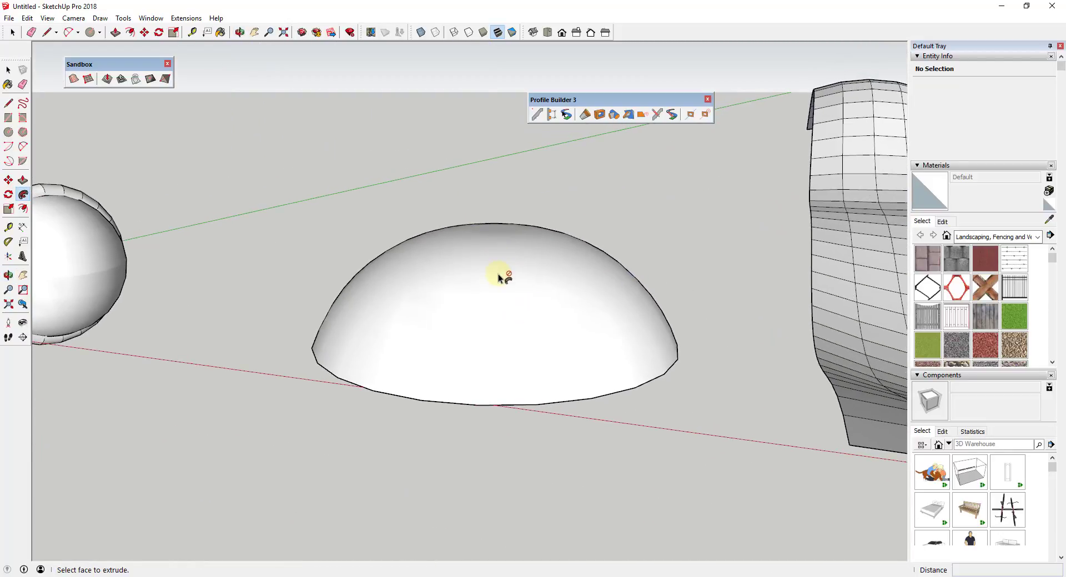
Step: Turn on Hidden Geometry to reveal the dome's mesh edges, then clear the selection
key("space")
left_click(507, 309)
left_click(48, 18)
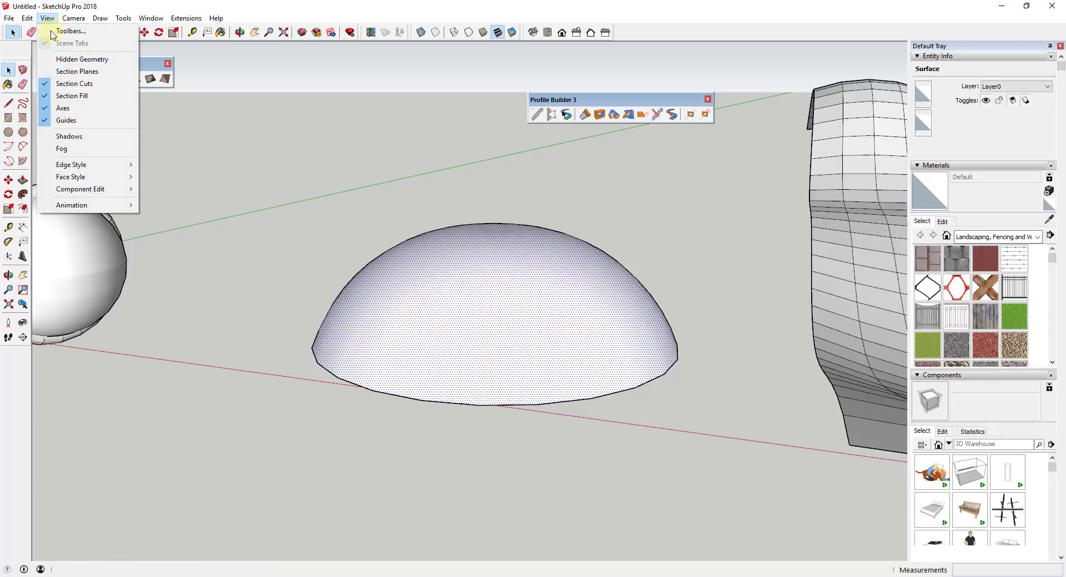
left_click(82, 59)
scroll(608, 348, "up", 2)
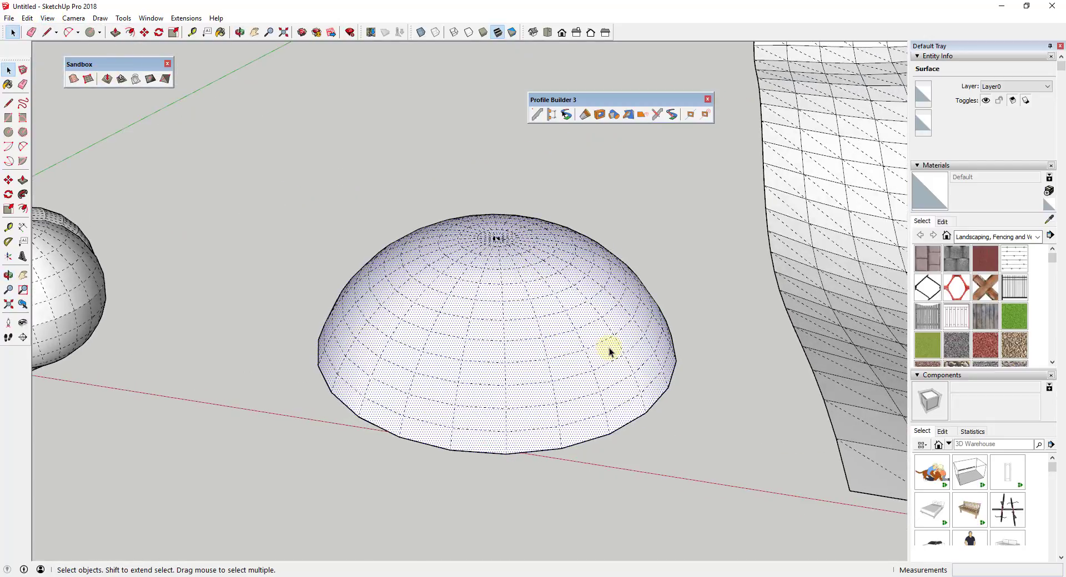
left_click(644, 191)
Step: Start a smart path at the dome's base, running along the ring and up a meridian
left_click(566, 115)
left_click(451, 439)
left_click(466, 346)
left_click(500, 341)
left_click(538, 338)
left_click(574, 332)
left_click(586, 324)
left_click(555, 272)
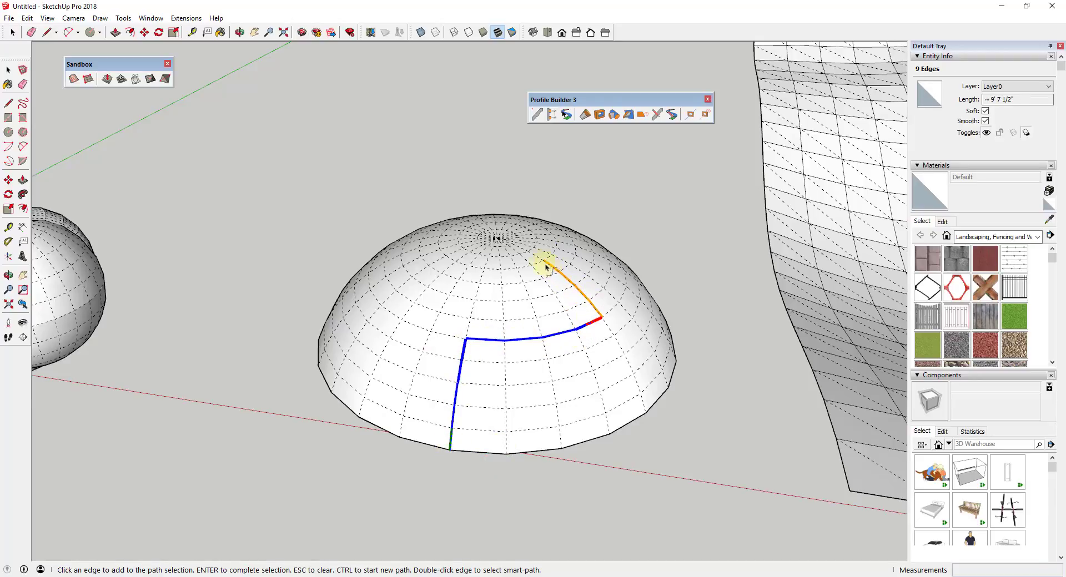
left_click(543, 252)
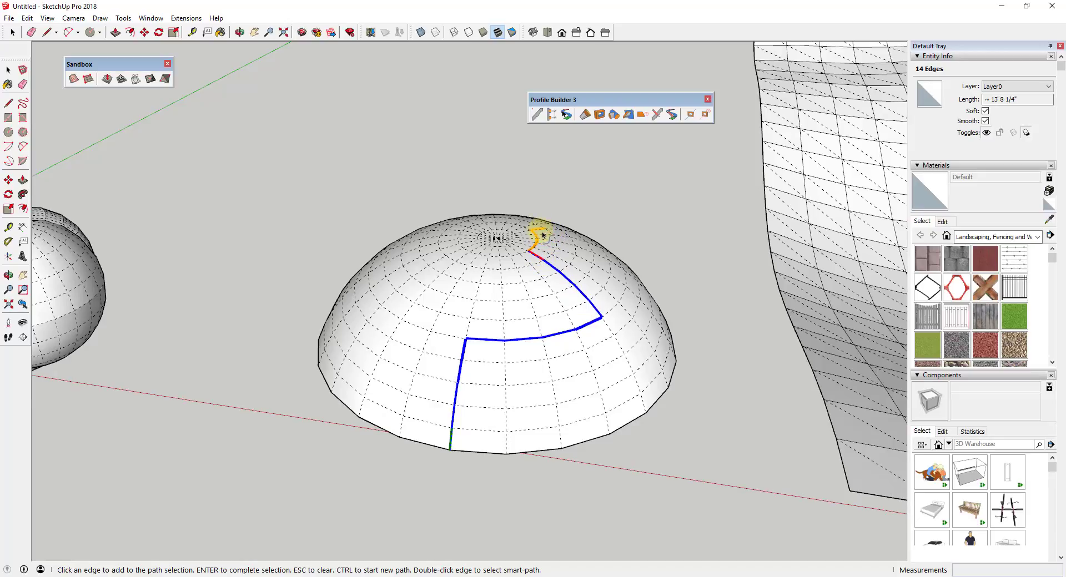
Step: Carry the path over the dome's top and back down to the base, finishing 35 edges
left_click(535, 232)
middle_click_drag(535, 232, 538, 267)
left_click(628, 303)
left_click(577, 355)
left_click(596, 417)
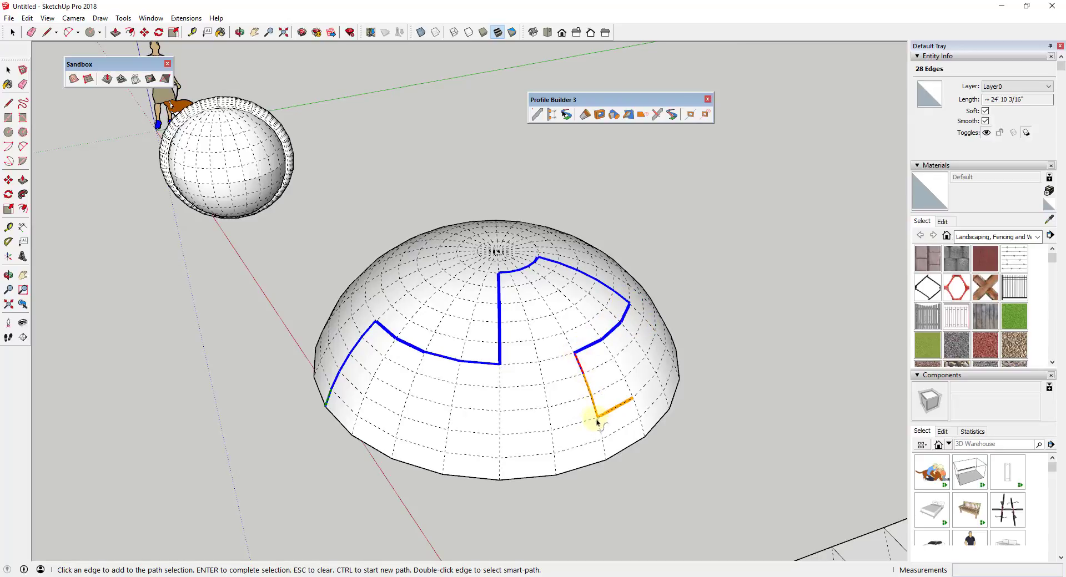
left_click(455, 431)
left_click(454, 432)
left_click(445, 472)
key("Return")
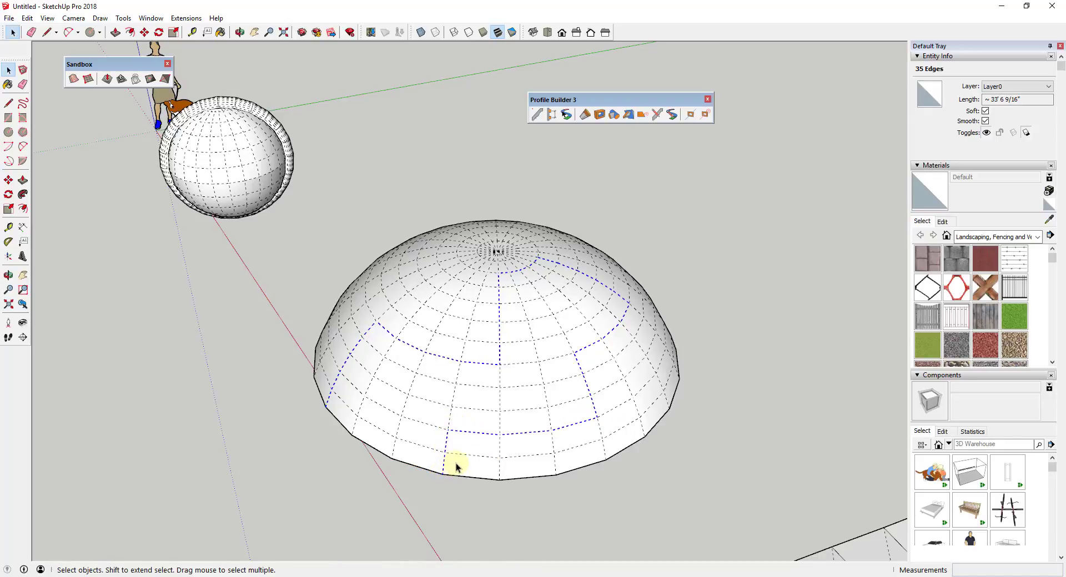
Step: Unsoften the 35 dome path edges and hide the hidden geometry again
middle_click_drag(440, 447, 538, 417)
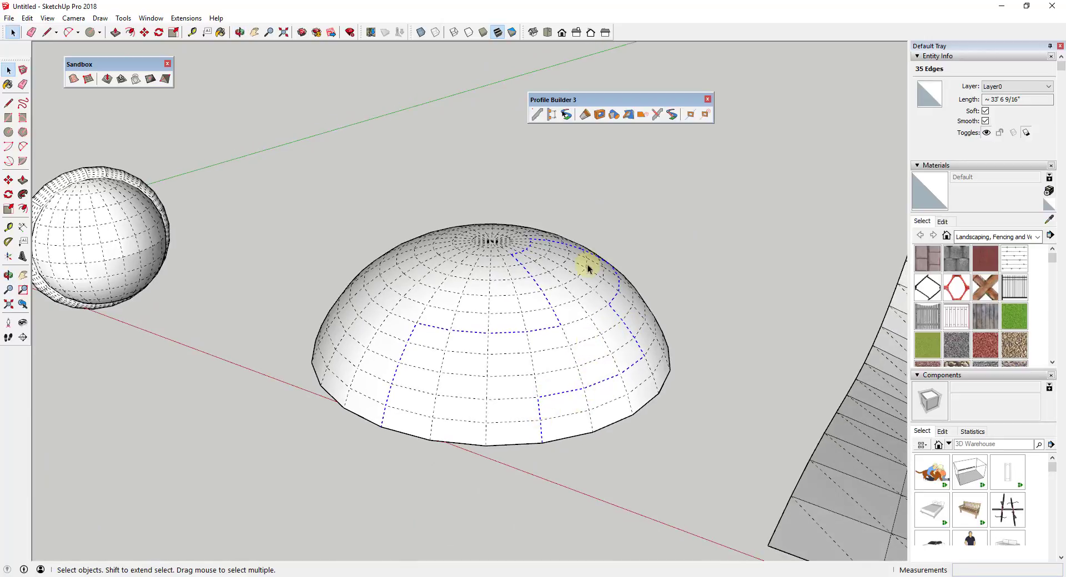
left_click(985, 113)
middle_click_drag(561, 363, 247, 95)
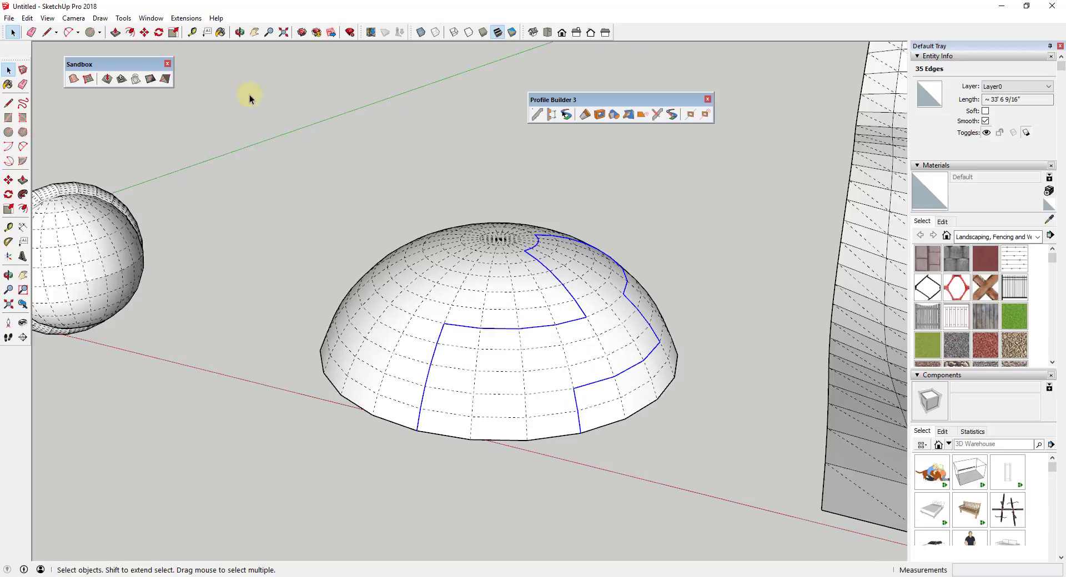
left_click(49, 19)
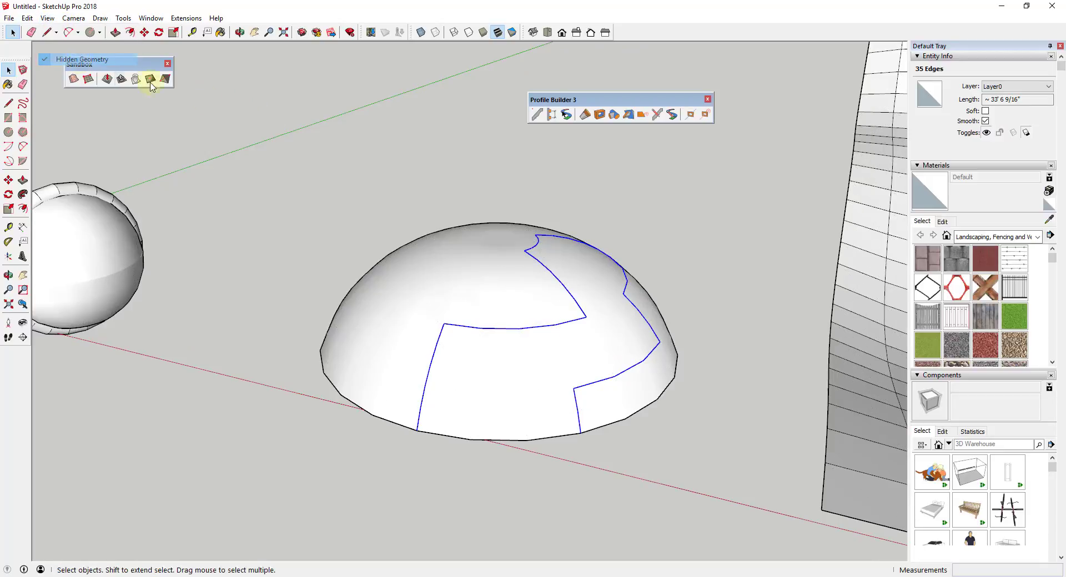
middle_click_drag(666, 373, 614, 267)
right_click(666, 33)
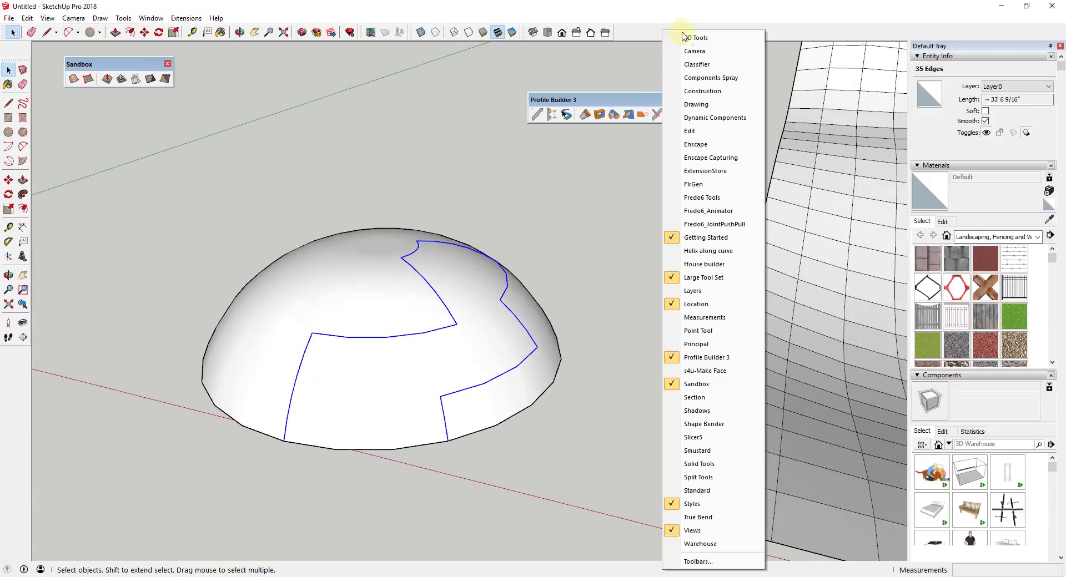
Step: Thicken the dome surface by about 4 13/16" with Fredo6 Joint Push Pull
key("Escape")
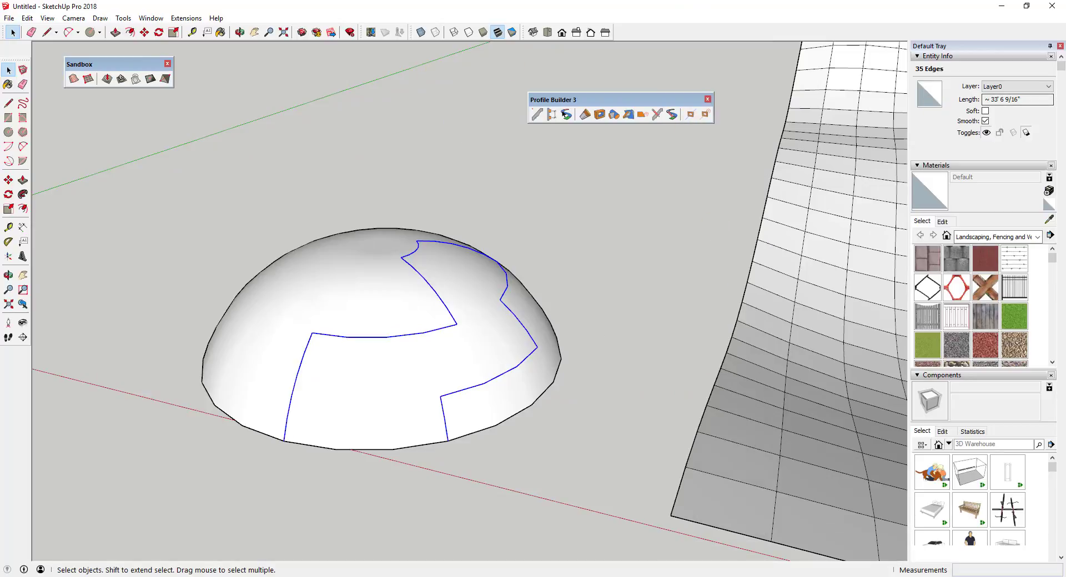
left_click_drag(766, 102, 359, 82)
middle_click_drag(376, 152, 381, 114)
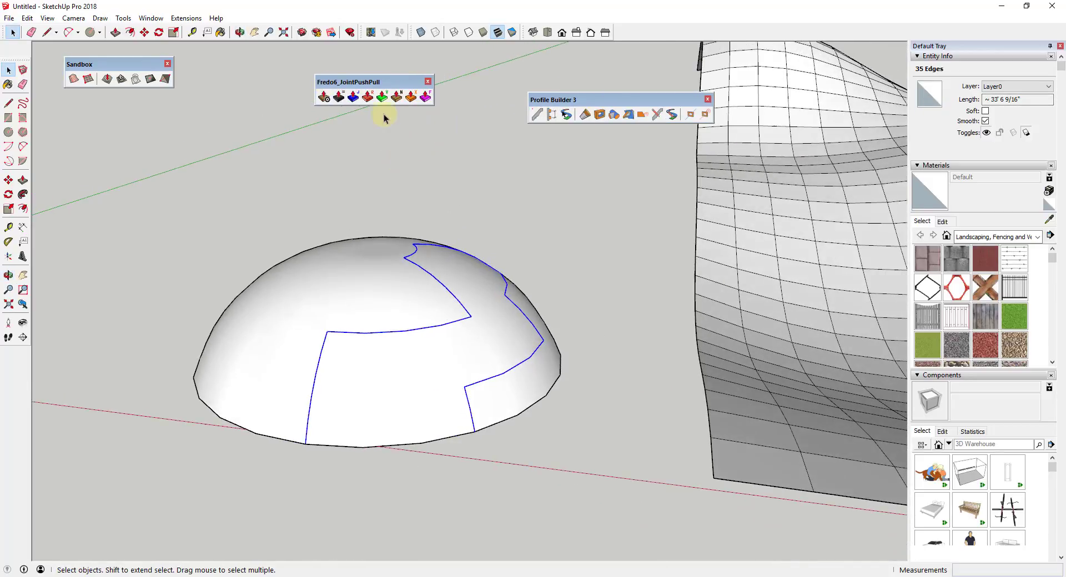
left_click(353, 98)
mouse_move(492, 274)
left_mouse_down()
mouse_move(483, 273)
mouse_move(492, 269)
left_mouse_up()
key("space")
middle_click_drag(409, 322, 344, 340)
scroll(404, 311, "down", 3)
scroll(690, 336, "down", 2)
Step: Open the wavy terrain group for editing and select edges on its mesh
middle_click_drag(690, 335, 570, 265, "shift")
double_click(570, 266)
scroll(611, 287, "down", 2)
middle_click_drag(624, 245, 602, 274)
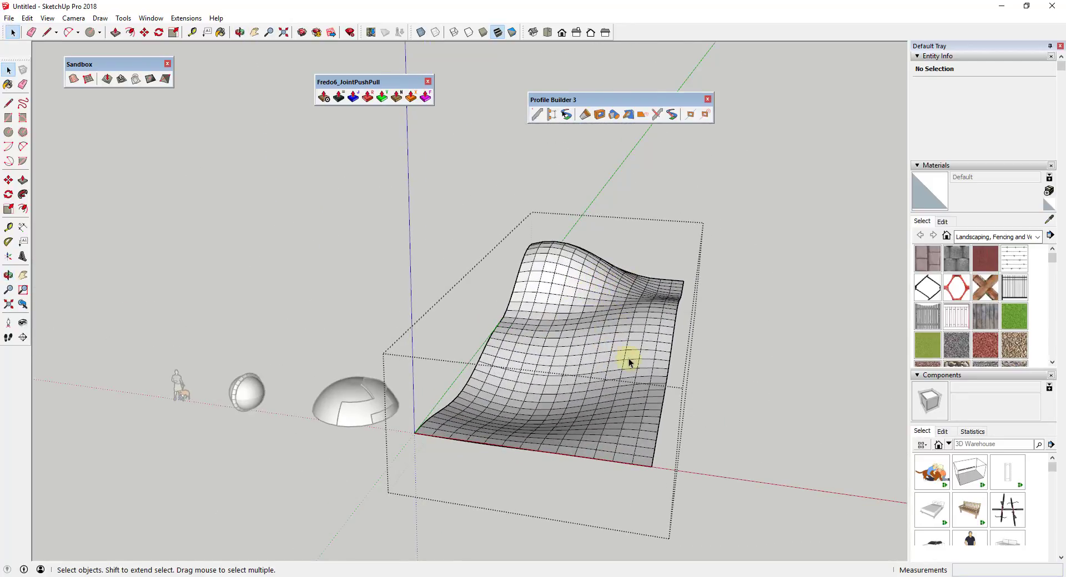
middle_click_drag(629, 362, 565, 237)
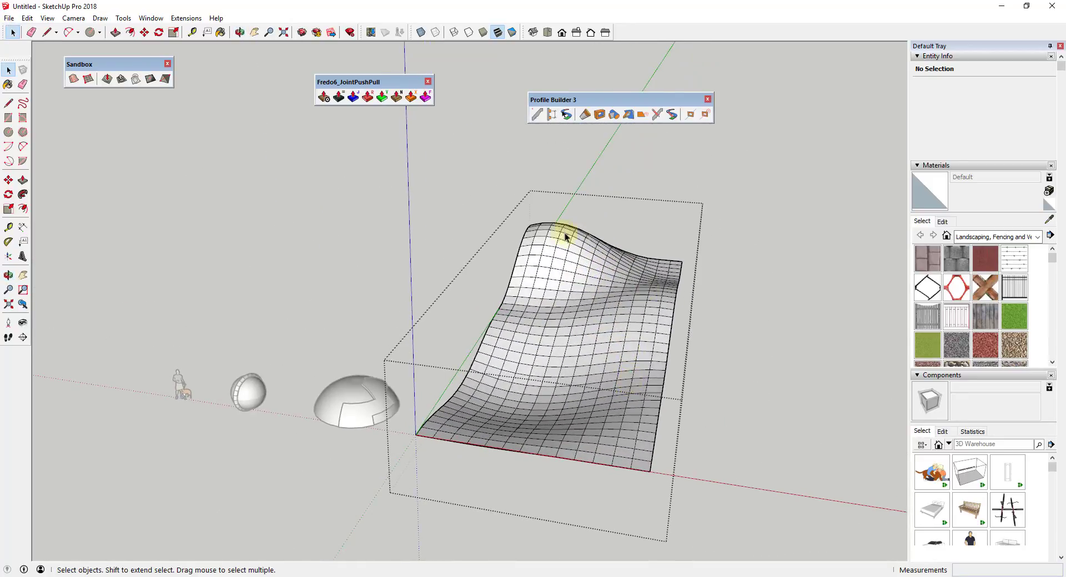
left_click(552, 271)
middle_click_drag(552, 271, 477, 333)
scroll(499, 435, "up", 3)
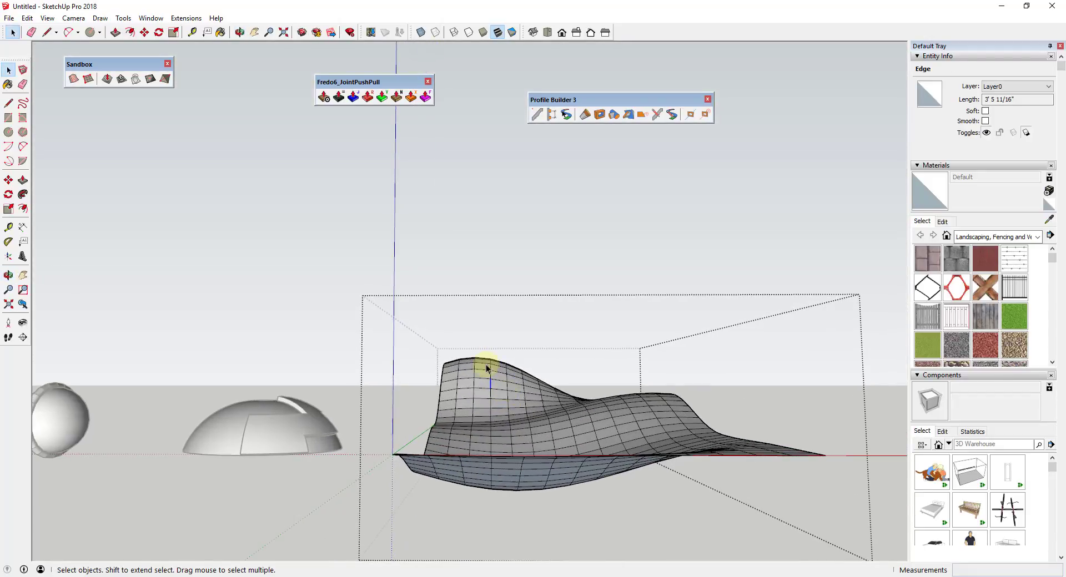
left_click_drag(507, 477, 498, 510)
middle_click_drag(530, 369, 637, 275)
left_click(587, 265)
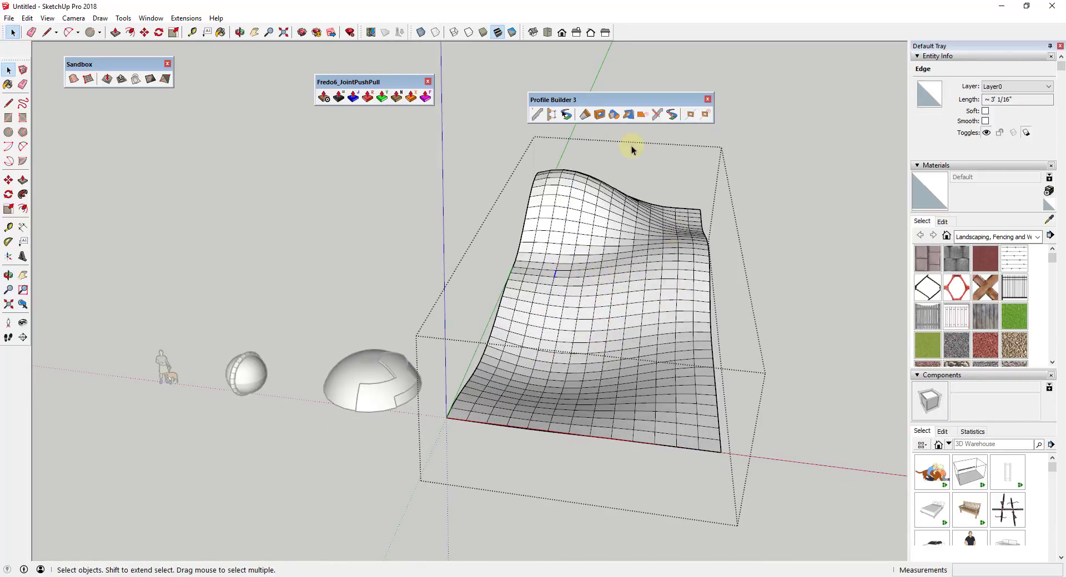
Step: Trace a Smart-Path down the terrain, up its right side and across the top edge, about 134' 11 9/16"
left_click(716, 251)
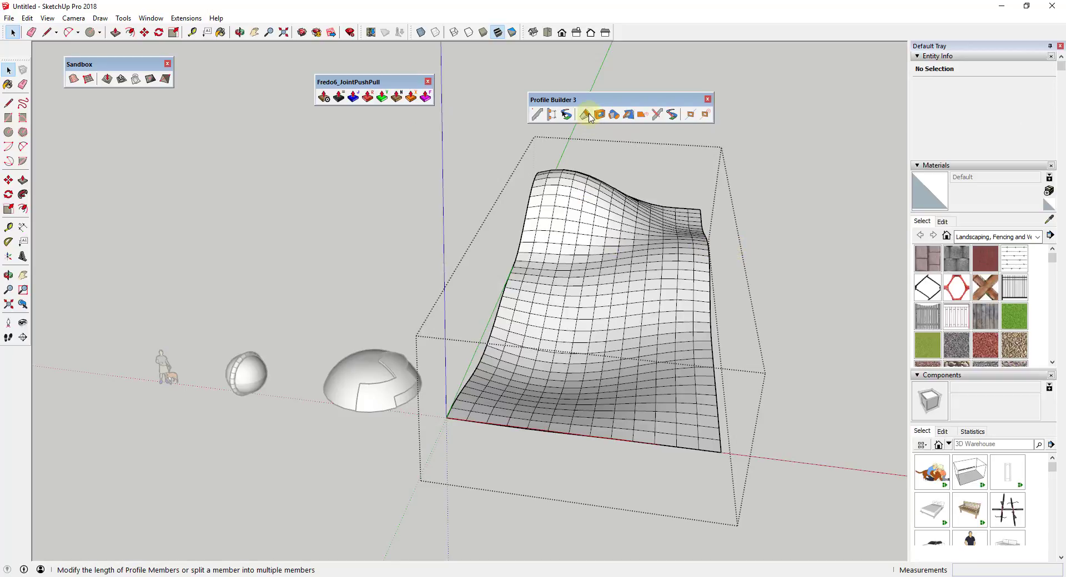
left_click(566, 114)
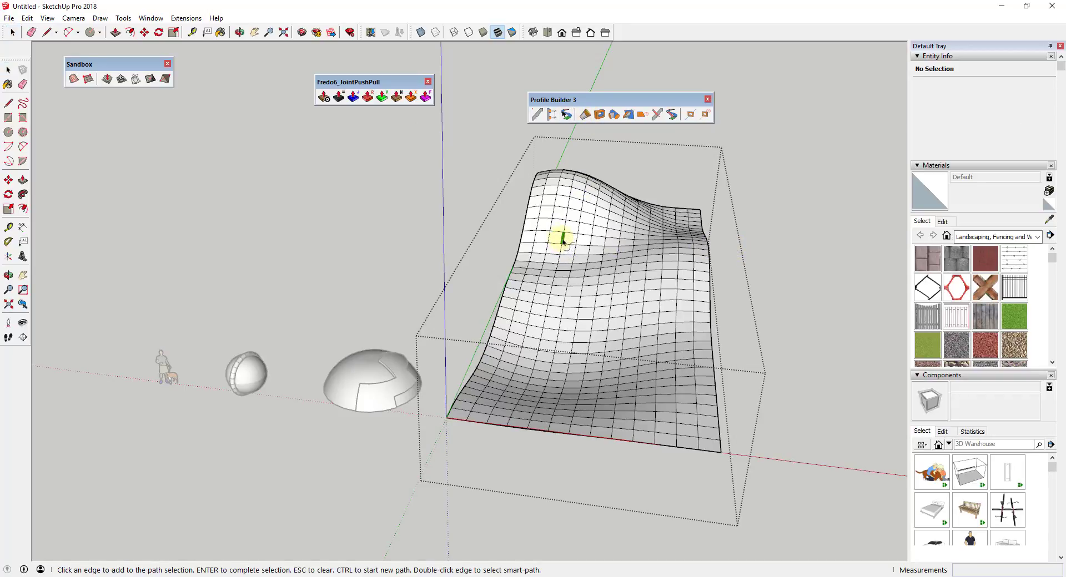
left_click(534, 371)
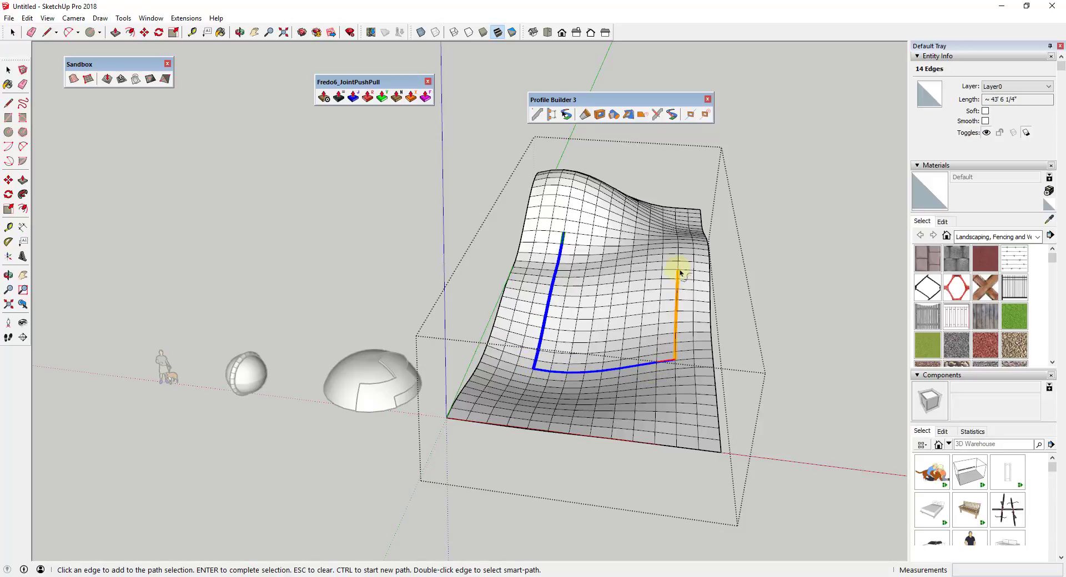
middle_click_drag(676, 237, 682, 171)
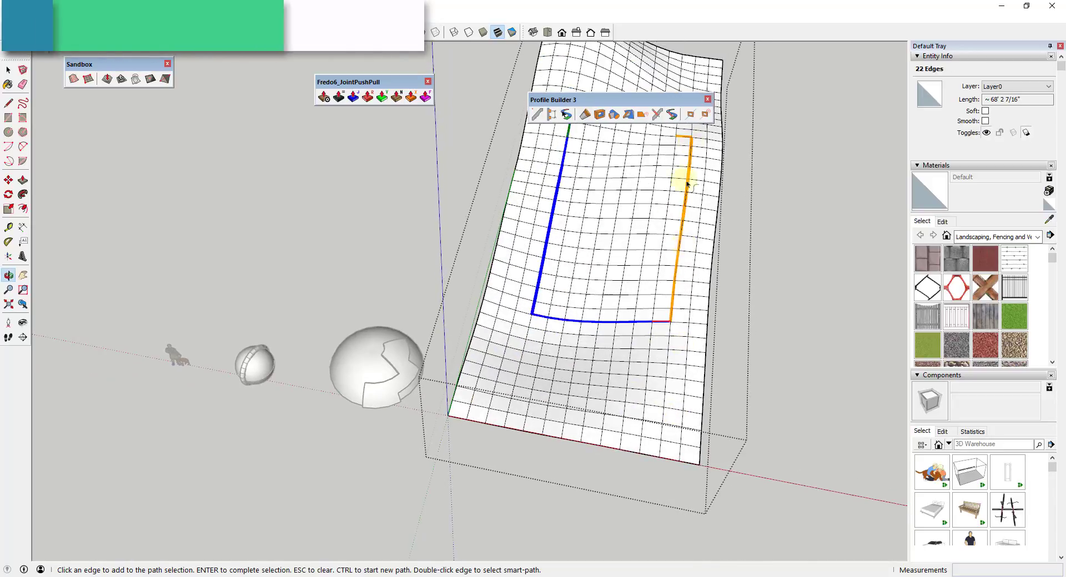
left_click(682, 138)
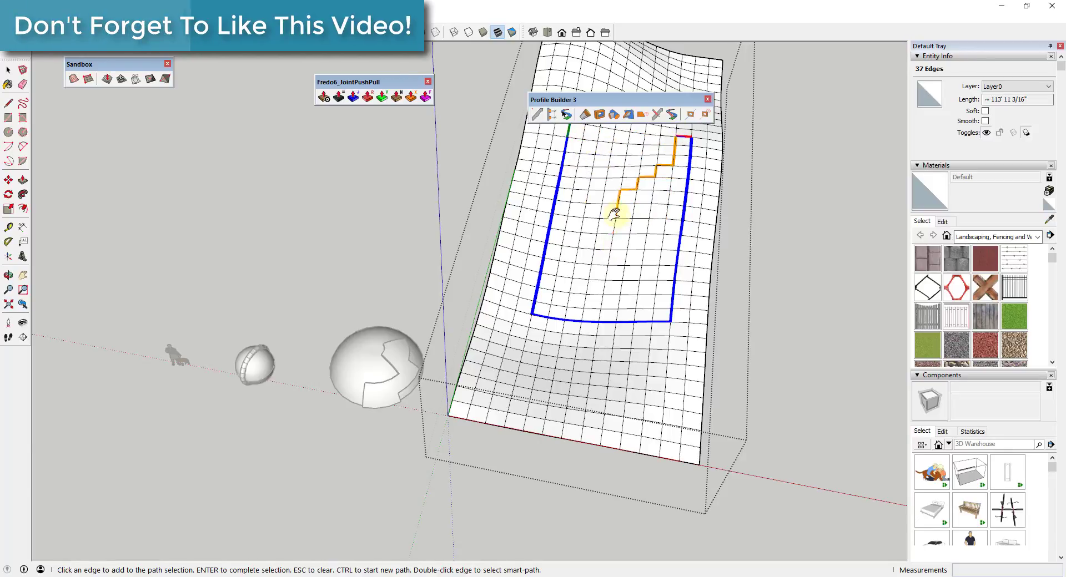
middle_click_drag(613, 227, 582, 281, "shift")
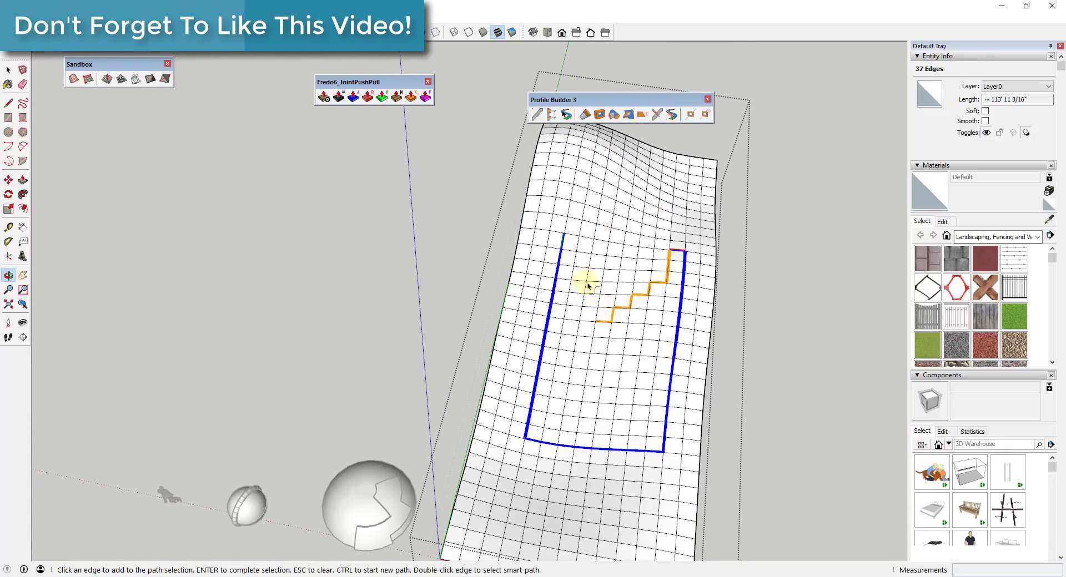
left_click(570, 237)
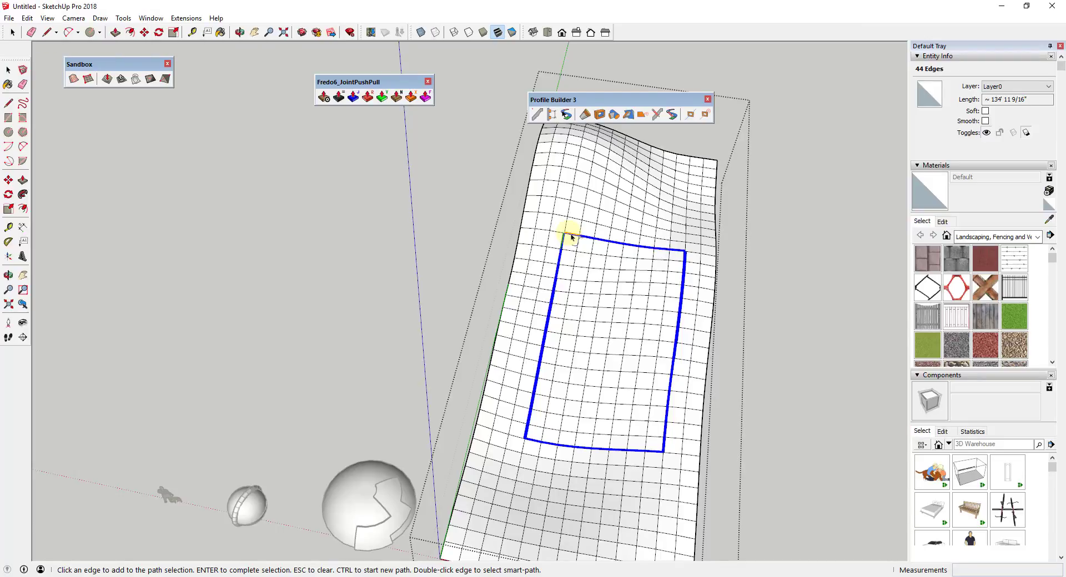
key("Return")
middle_click_drag(621, 297, 714, 303)
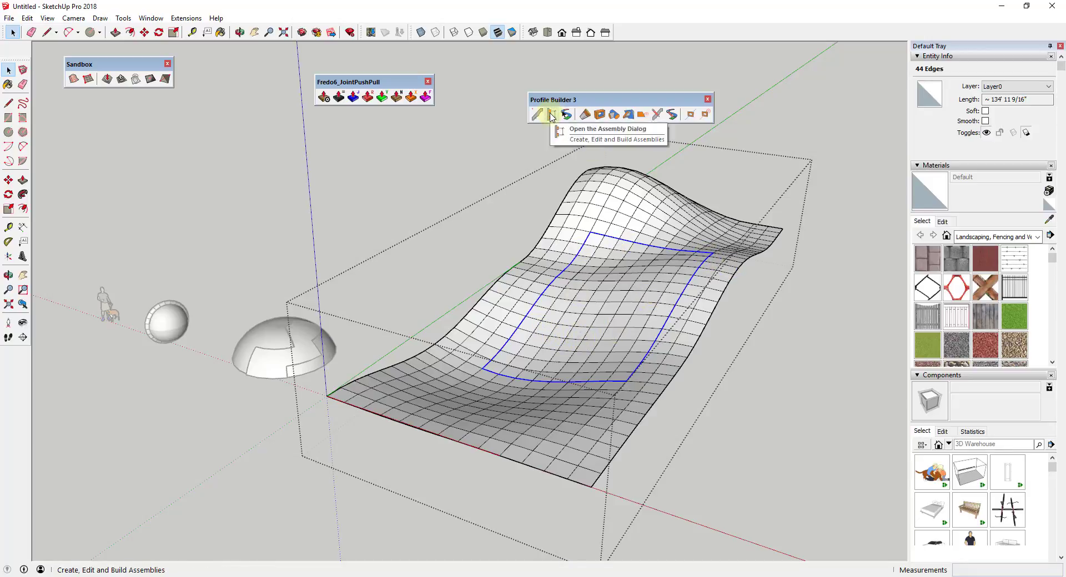
Step: Open the Assembly Dialog and load Simple Assembly from the Recently Used assemblies
left_click(551, 115)
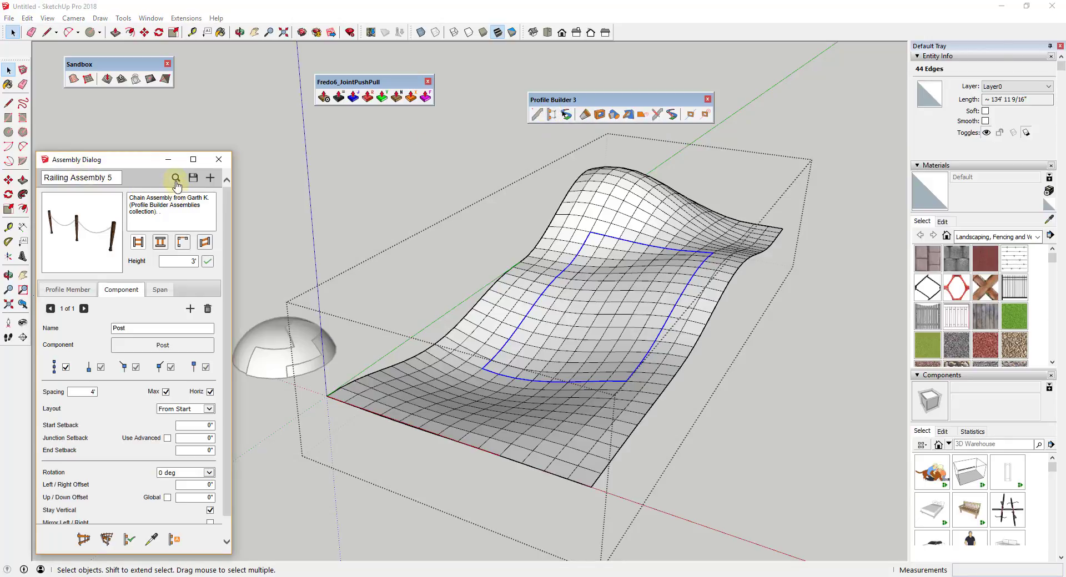
left_click(176, 179)
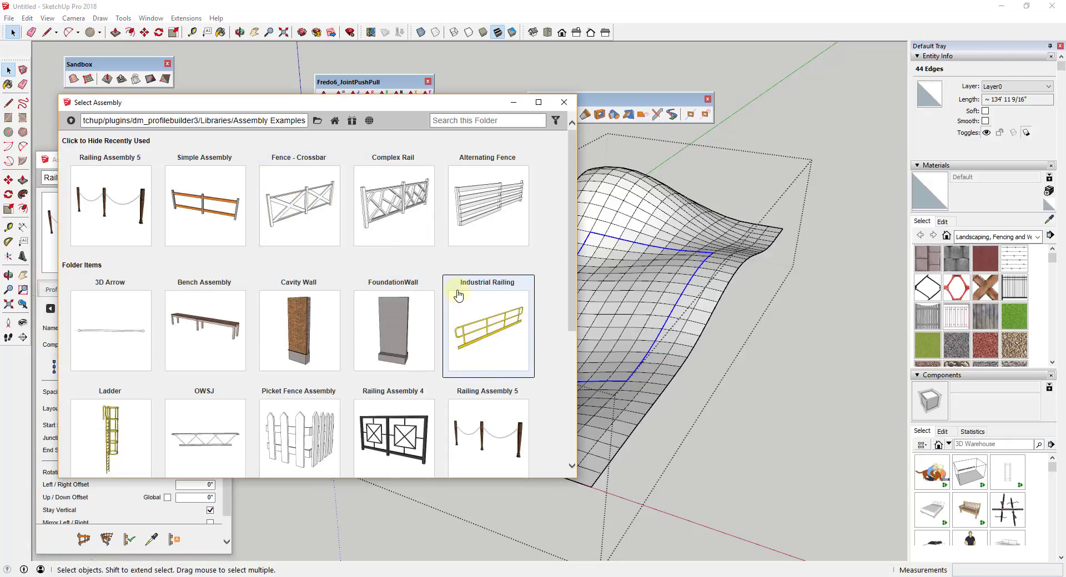
scroll(441, 300, "down", 4)
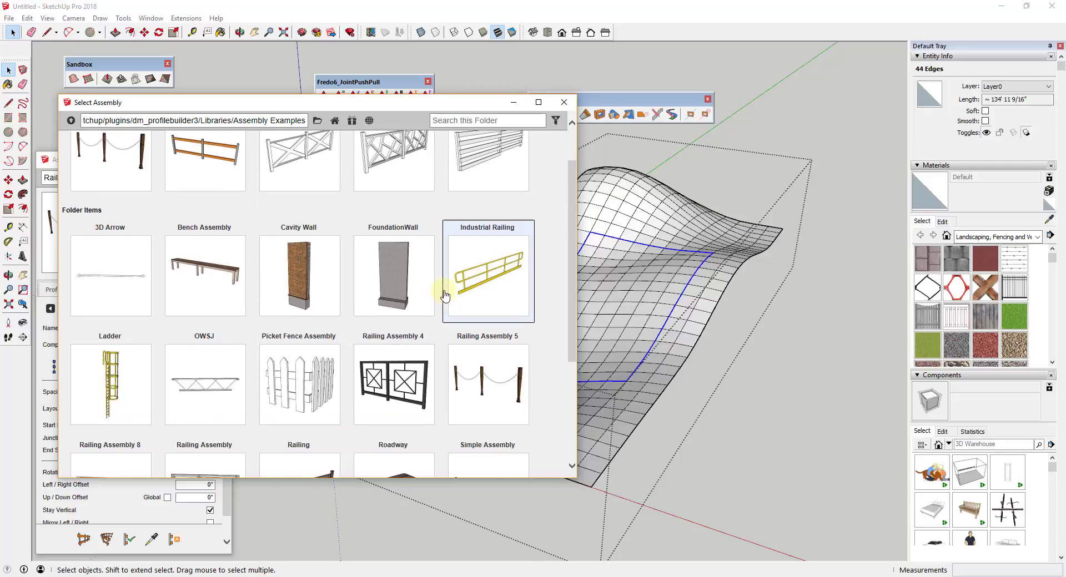
scroll(392, 393, "up", 4)
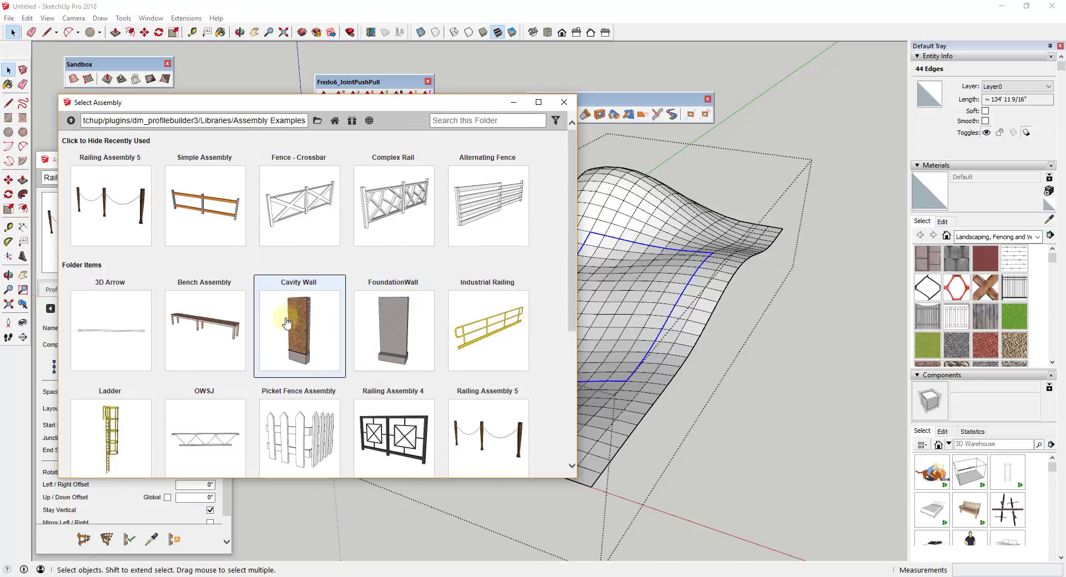
left_click(207, 206)
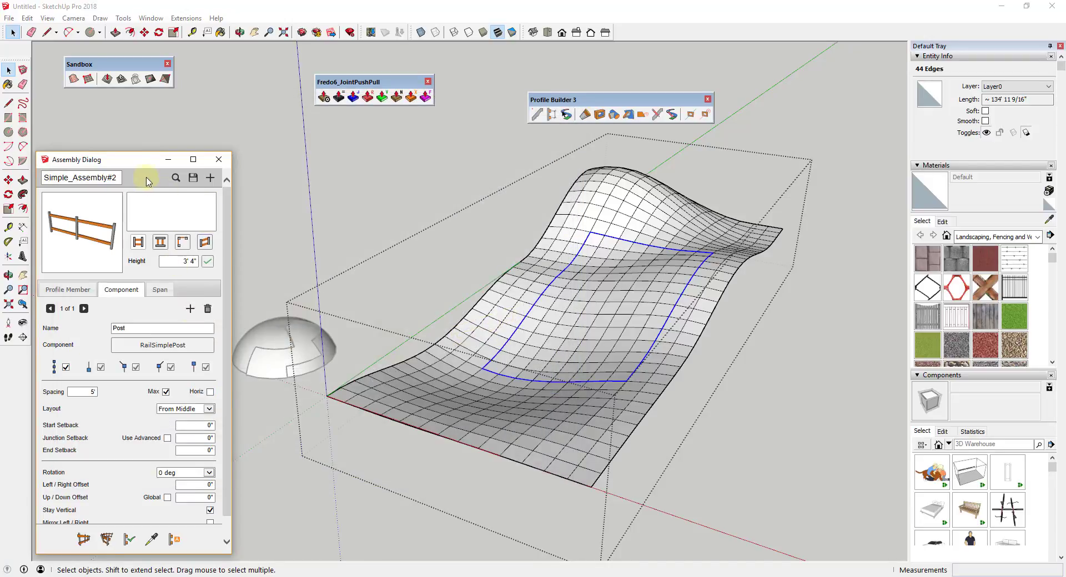
Step: Build the wooden post-and-rail fence along the closed loop path on the terrain
left_click_drag(113, 161, 190, 67)
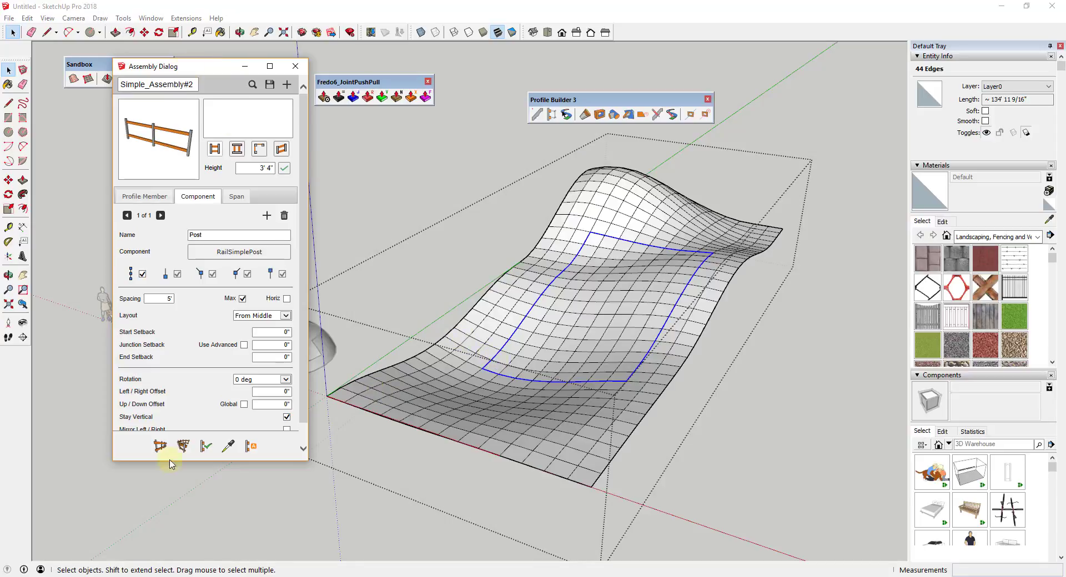
left_click(184, 447)
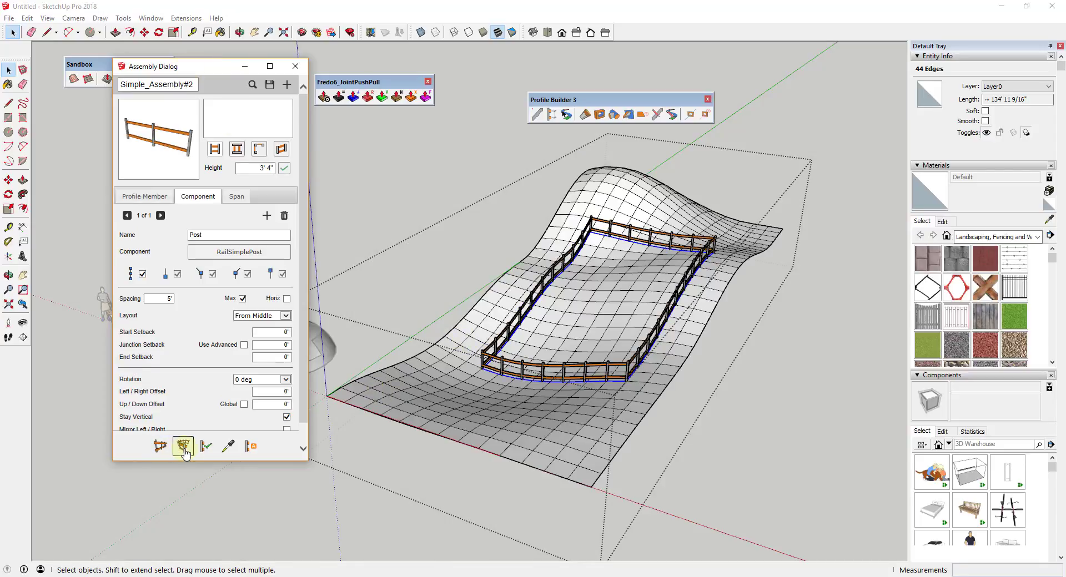
middle_click_drag(592, 368, 712, 358)
scroll(623, 340, "down", 3)
Step: Deselect the terrain and orbit to a steeper angle to inspect the fence
left_click(801, 347)
scroll(673, 316, "up", 3)
middle_click_drag(645, 265, 623, 310)
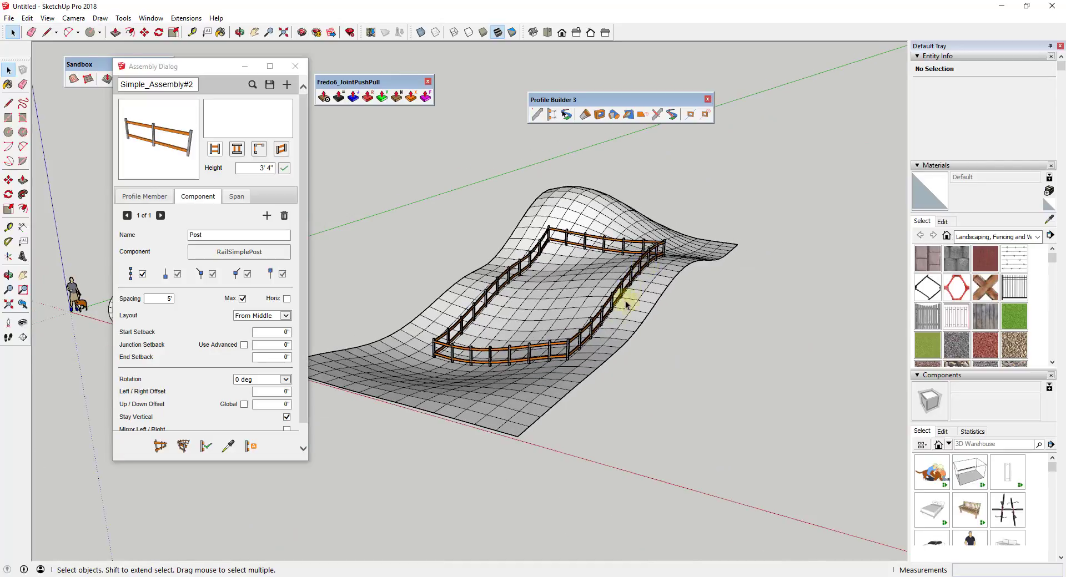
scroll(504, 293, "down", 2)
middle_click_drag(503, 293, 446, 329)
scroll(599, 298, "down", 3)
scroll(447, 329, "up", 5)
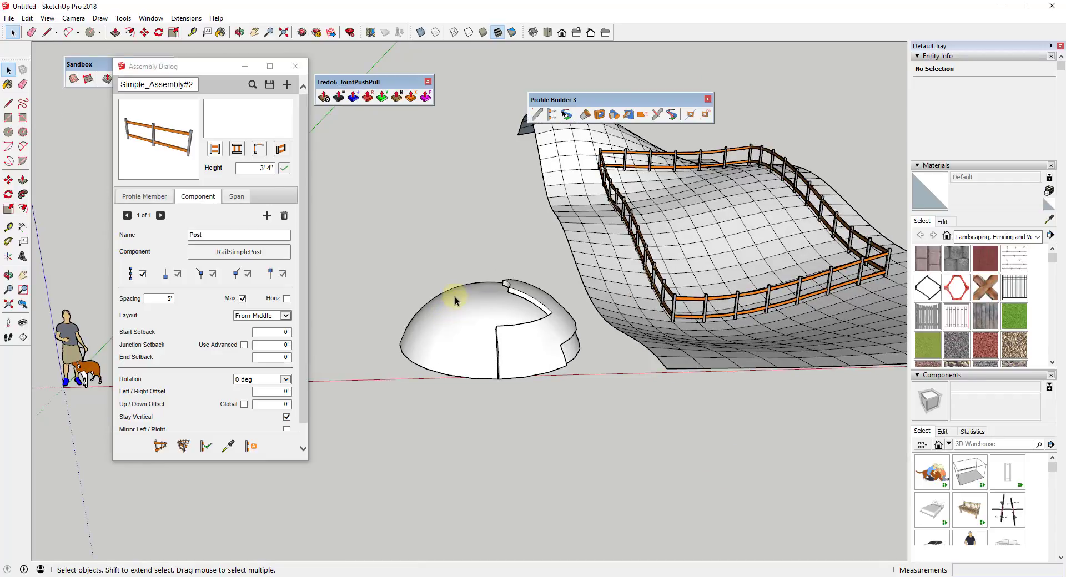
Step: Turn on Hidden Geometry to reveal the dome's mesh edges, then deselect the dome
double_click(454, 297)
left_click(28, 19)
mouse_move(47, 18)
left_click(67, 60)
middle_click_drag(426, 246, 388, 283)
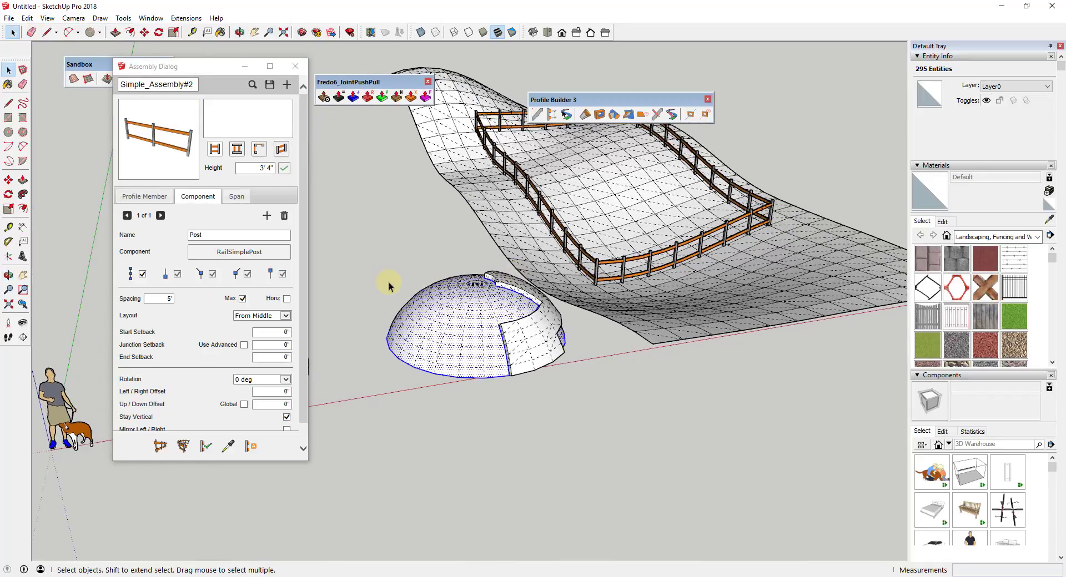
scroll(390, 272, "up", 4)
left_click(392, 265)
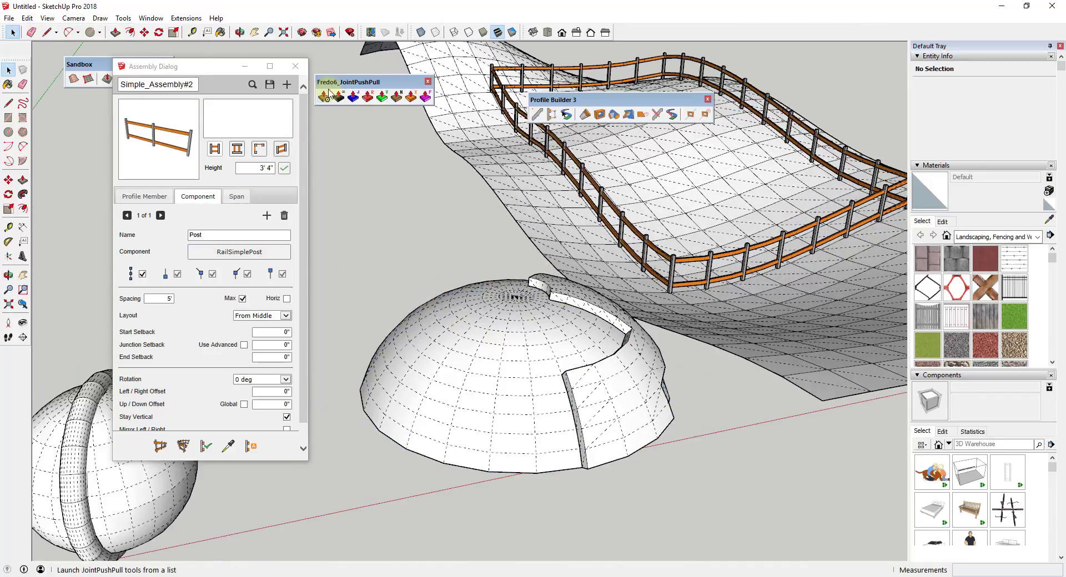
Step: Trace a 20-edge path around a patch of the dome with Profile Builder's path tool
left_click(566, 114)
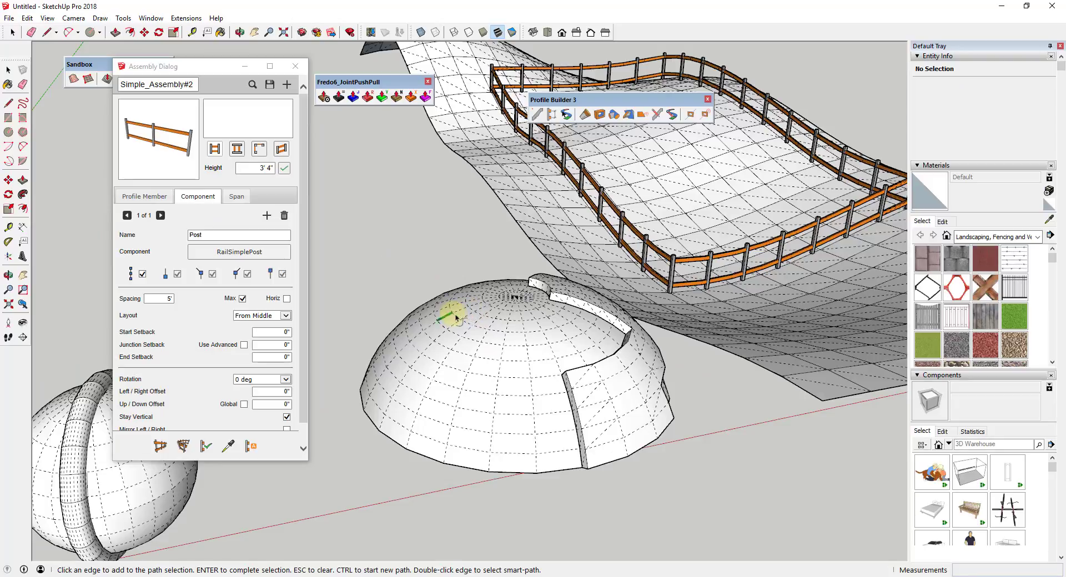
left_click(506, 335)
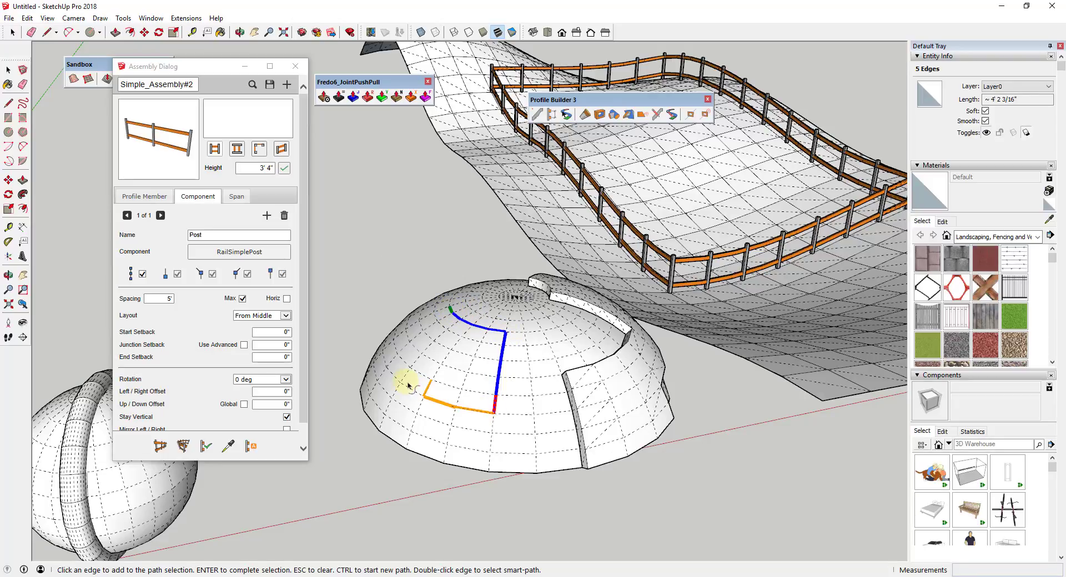
left_click(385, 366)
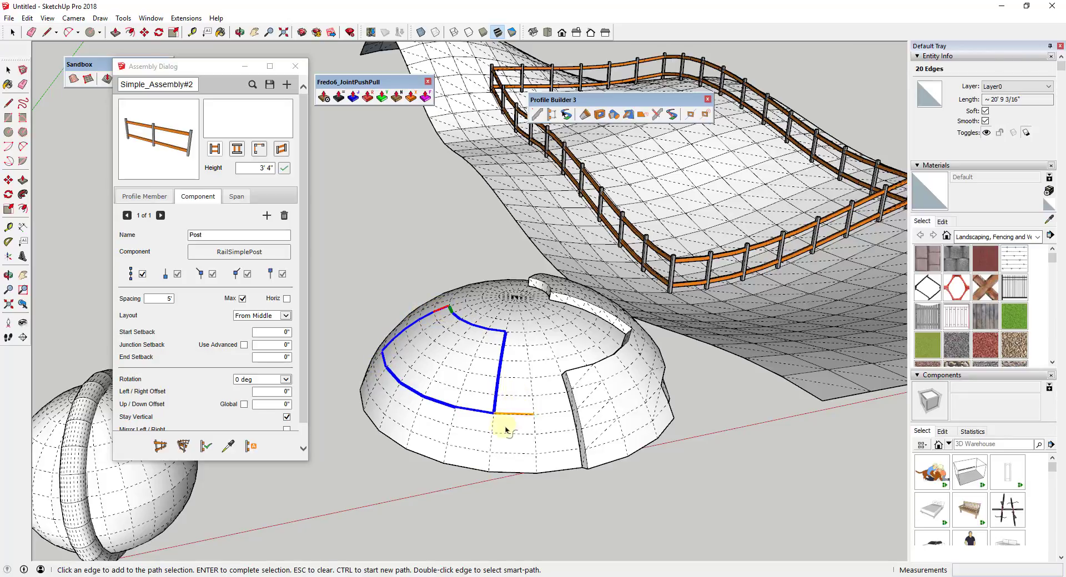
key("Return")
scroll(452, 405, "down", 3)
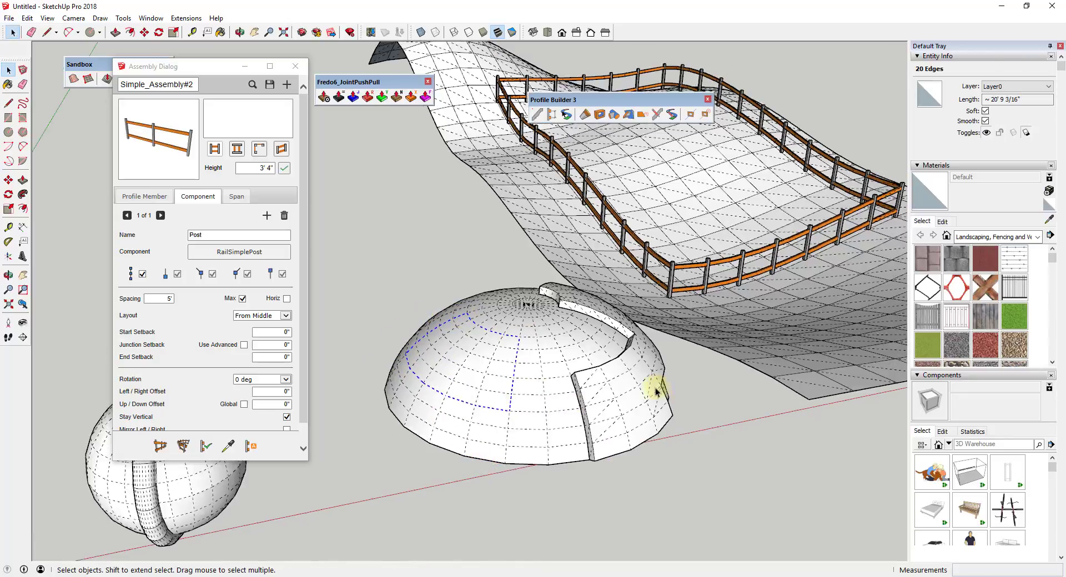
Step: Orbit the scene, clear the 20-edge selection, and bring up the Edit menu
middle_click_drag(642, 381, 480, 434)
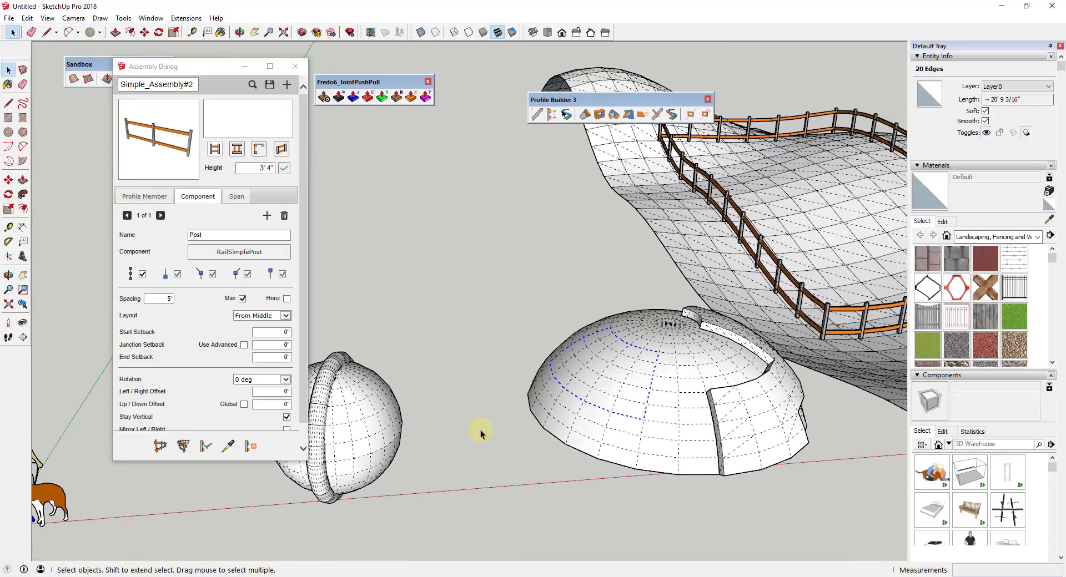
left_click(461, 307)
left_click(42, 18)
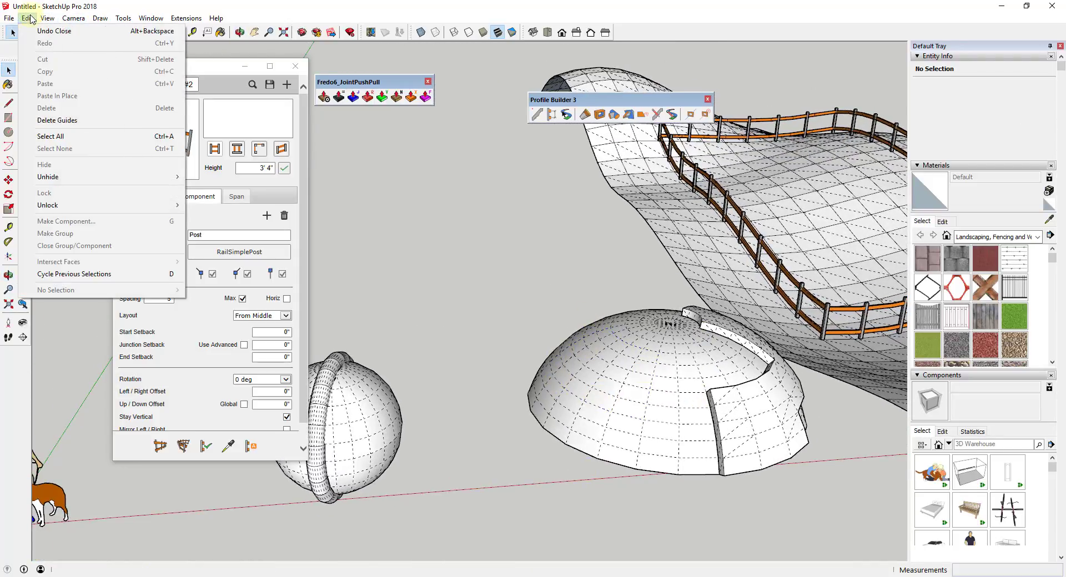
Step: Restore the previous 20-edge selection and make those edges hard by unchecking Soft
left_click(106, 273)
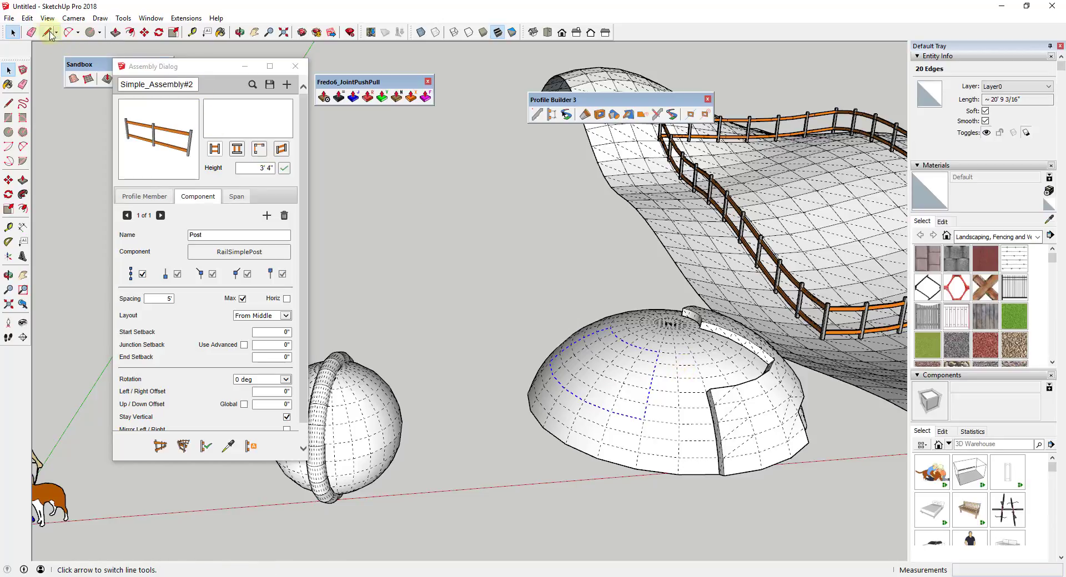
left_click(27, 18)
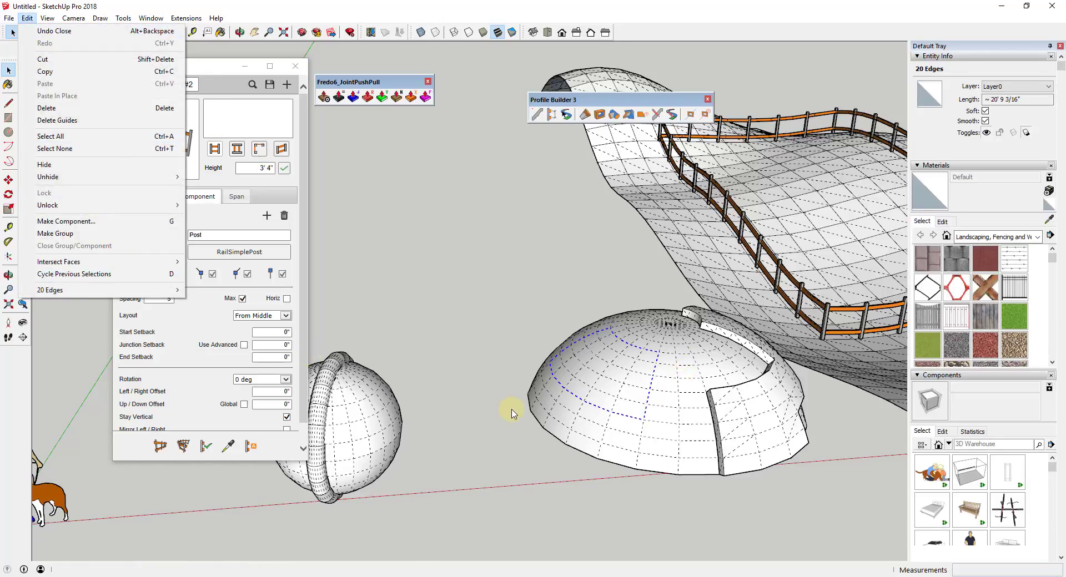
left_click(985, 111)
scroll(552, 338, "up", 3)
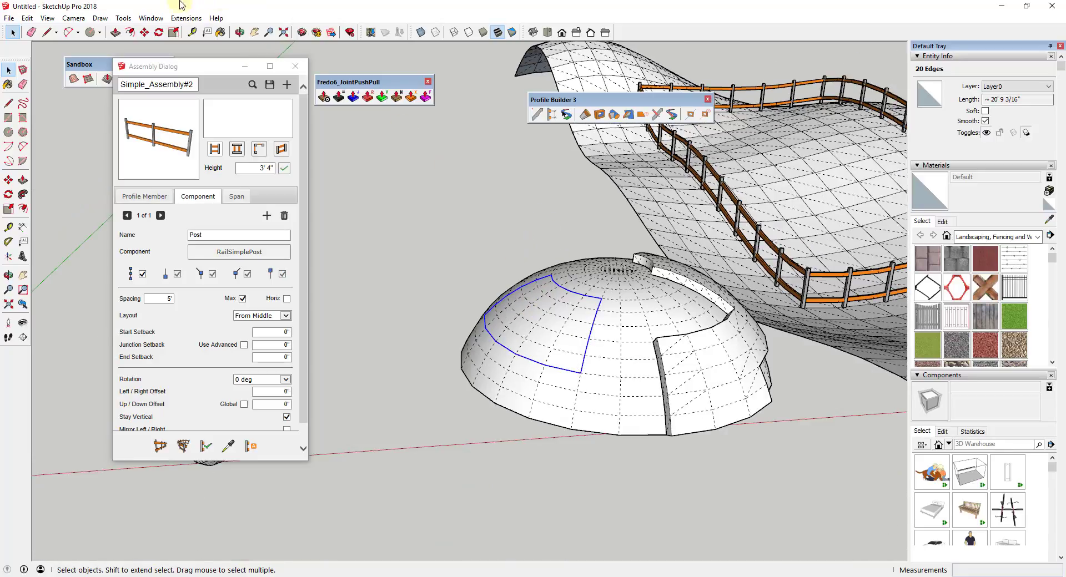
Step: Hide the hidden geometry again and paint the dome patch with Groundcover Bark Chips
left_click(47, 18)
left_click(61, 60)
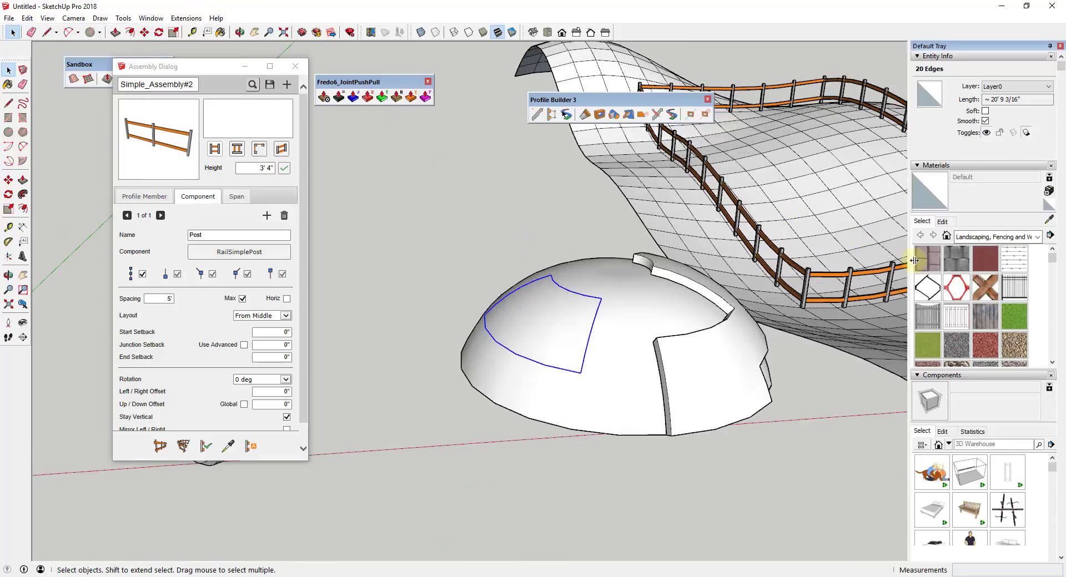
left_click(952, 259)
left_click(544, 328)
scroll(544, 328, "down", 2)
key("space")
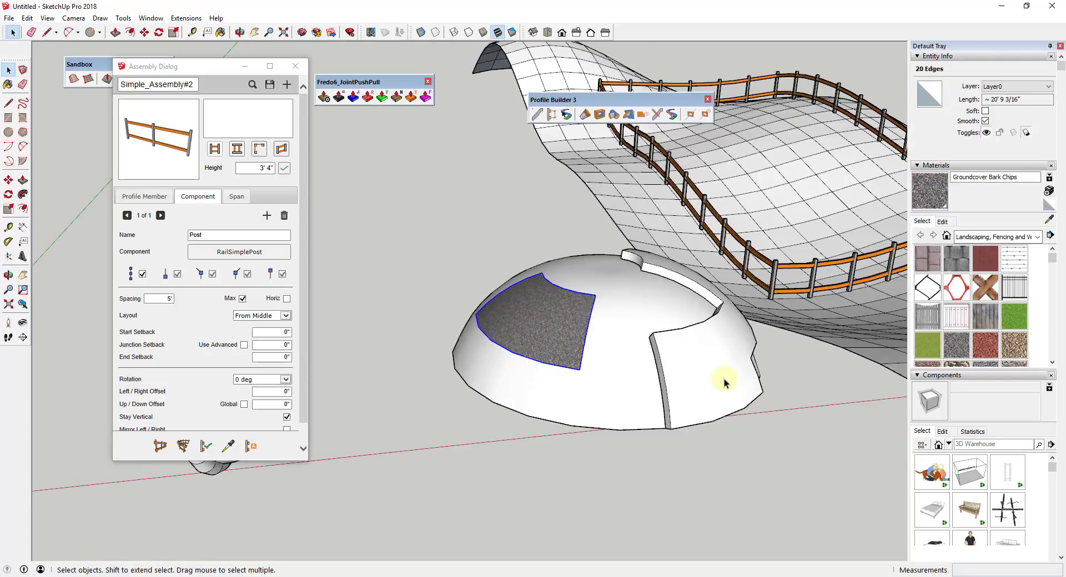
scroll(661, 348, "down", 3)
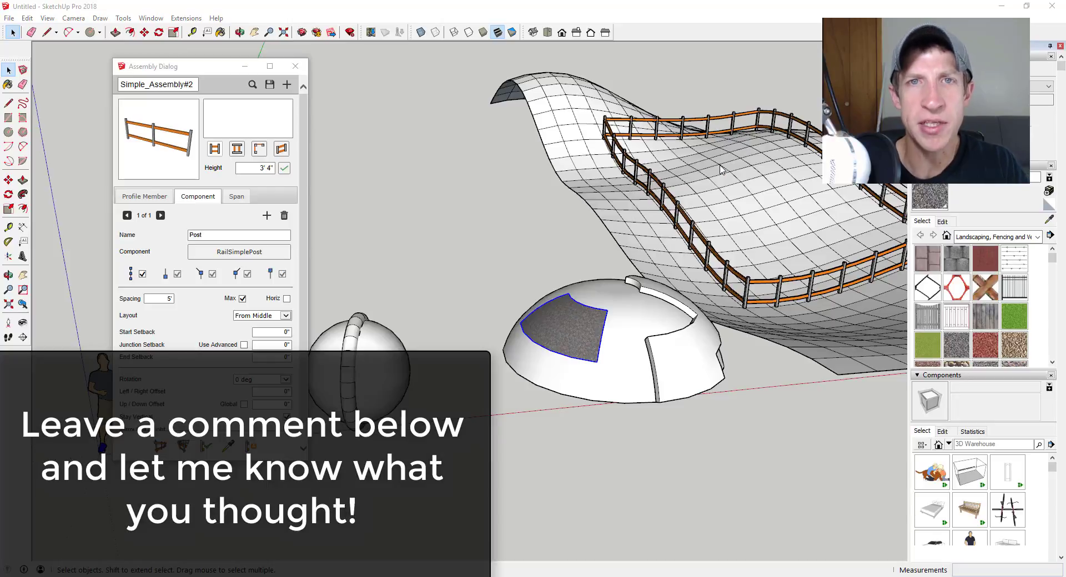